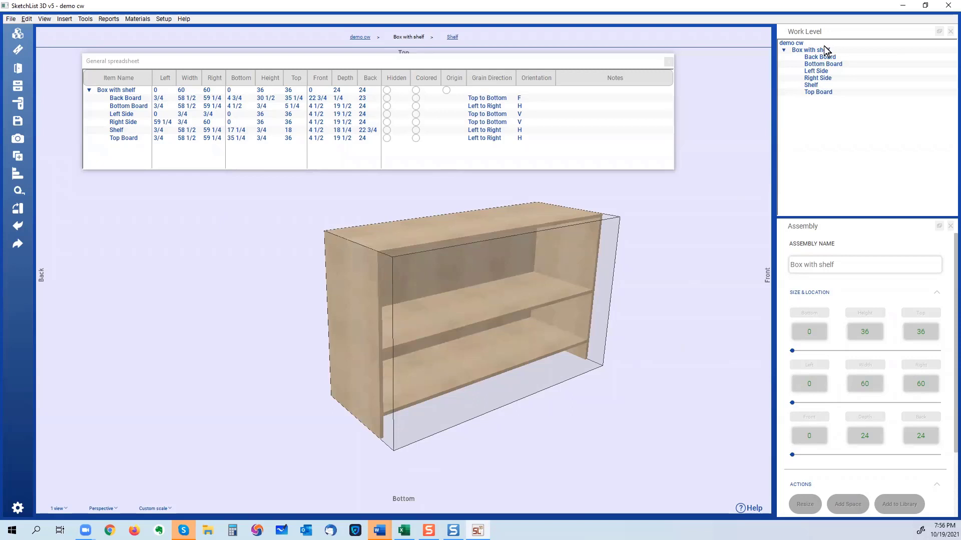
- Select the Box with shelf assembly at the project level and examine it up close from the front
click(821, 51)
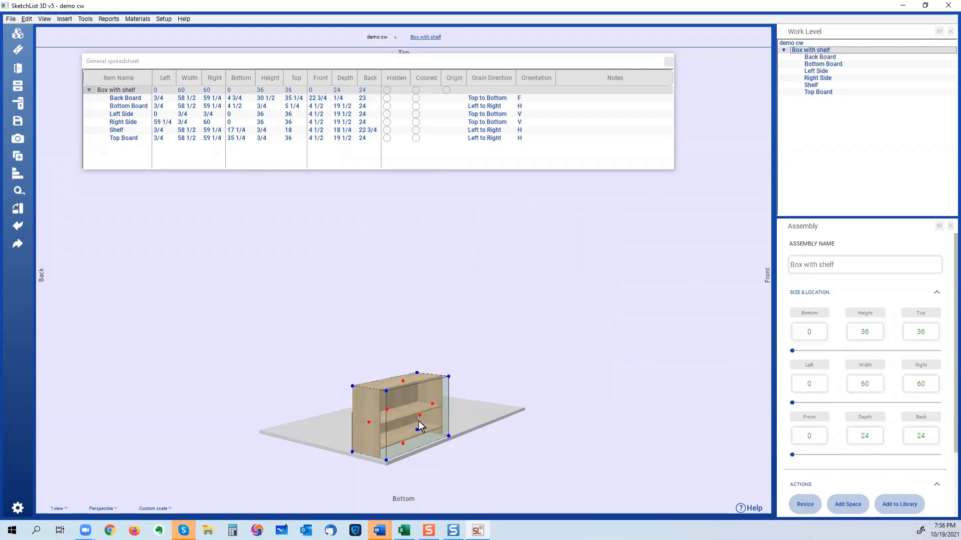
scroll(418, 426, up, 5)
drag(418, 421, 441, 350)
click(441, 351)
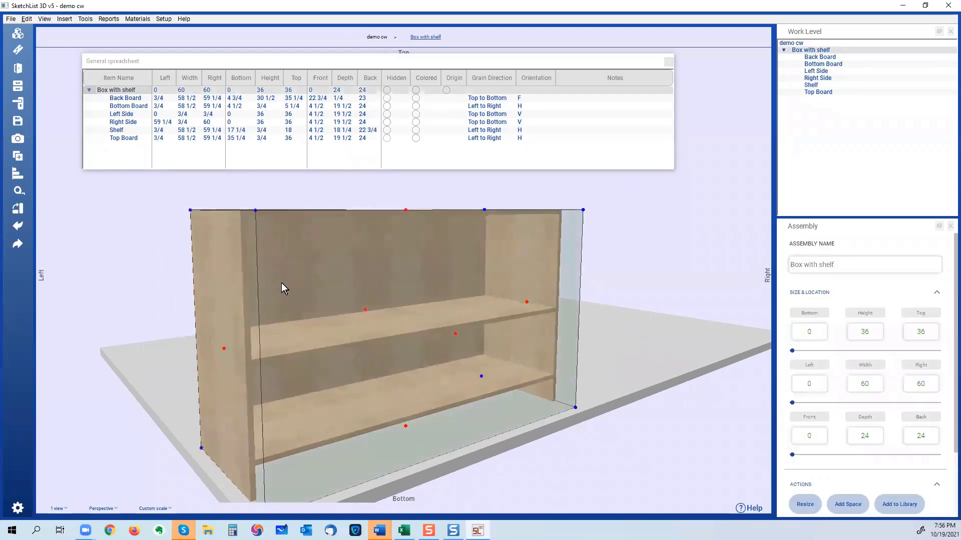
drag(281, 283, 284, 254)
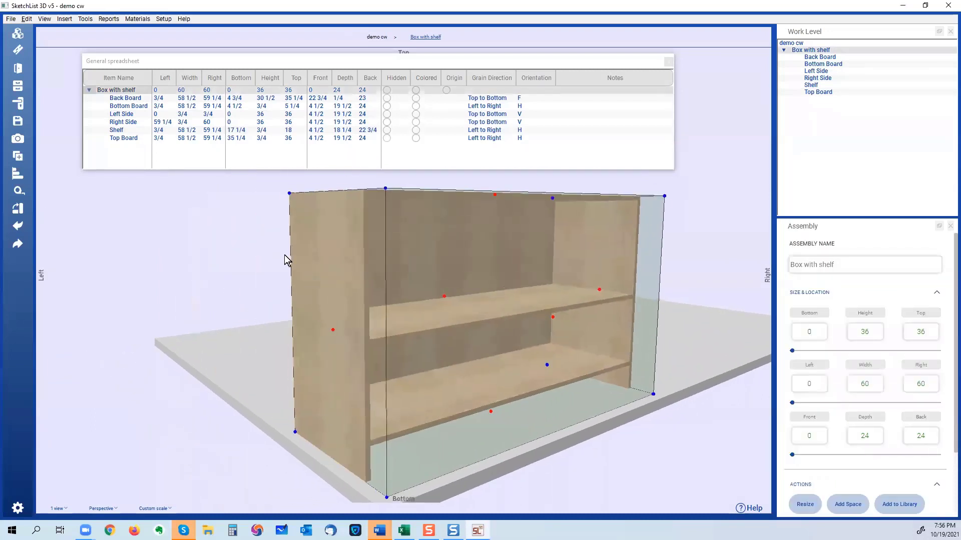
- Enter the Box with shelf assembly's work level and add a new drawer inside it
click(19, 88)
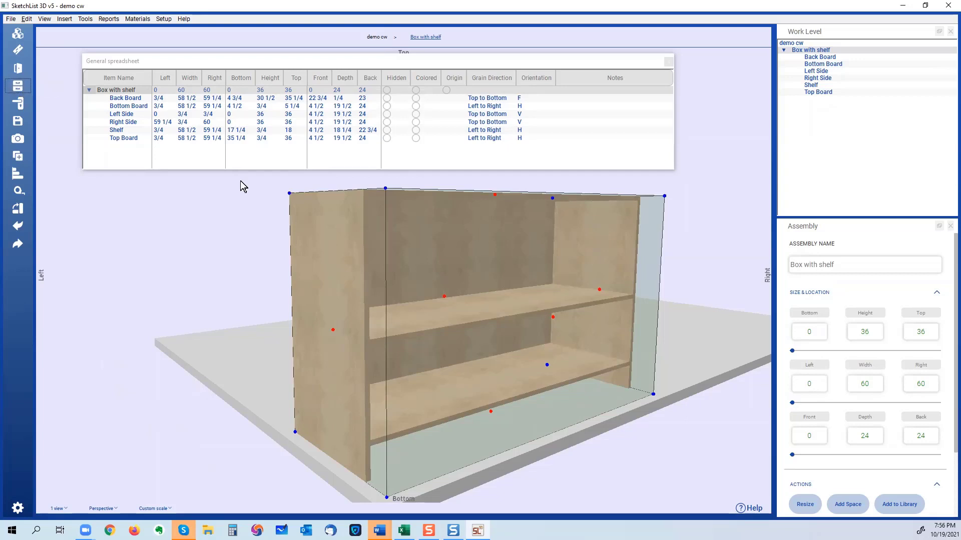
click(439, 40)
click(417, 250)
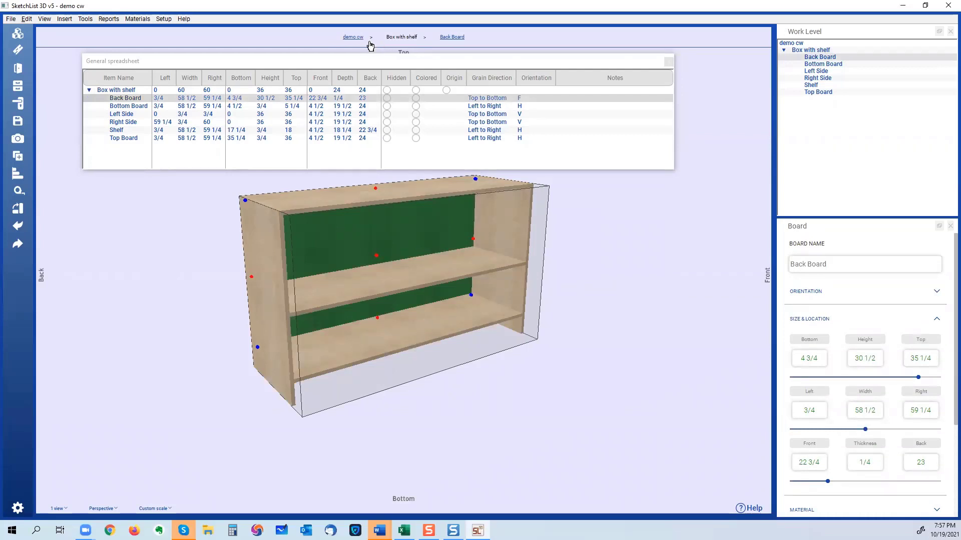
click(353, 37)
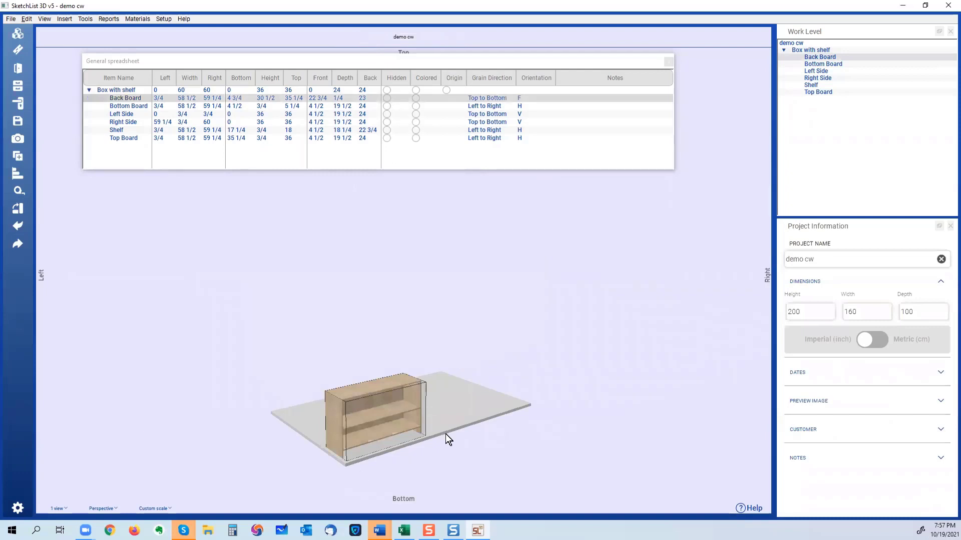
click(801, 50)
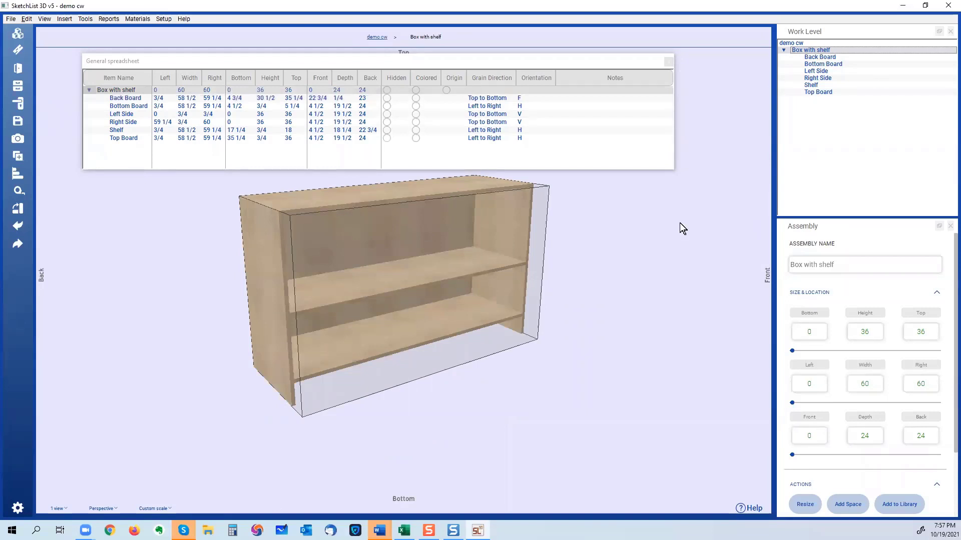
click(19, 88)
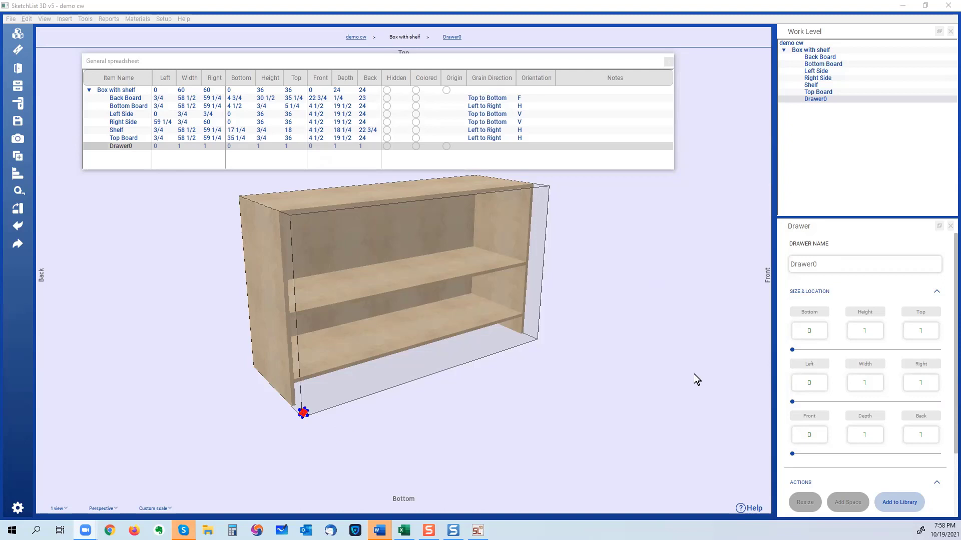
- Set the drawer's height to 12 and width to 24, recalculating its top and right locations
click(874, 331)
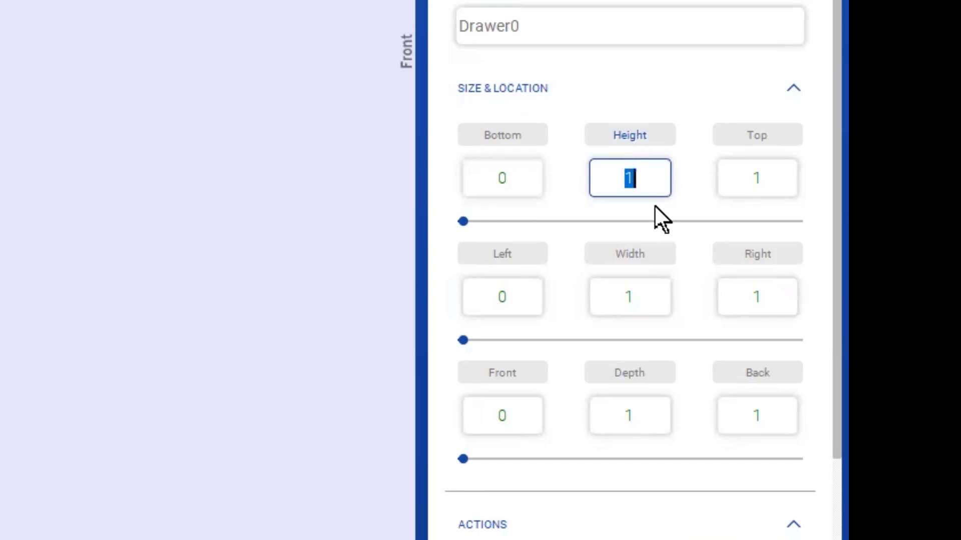
text(12)
mouse_move(629, 140)
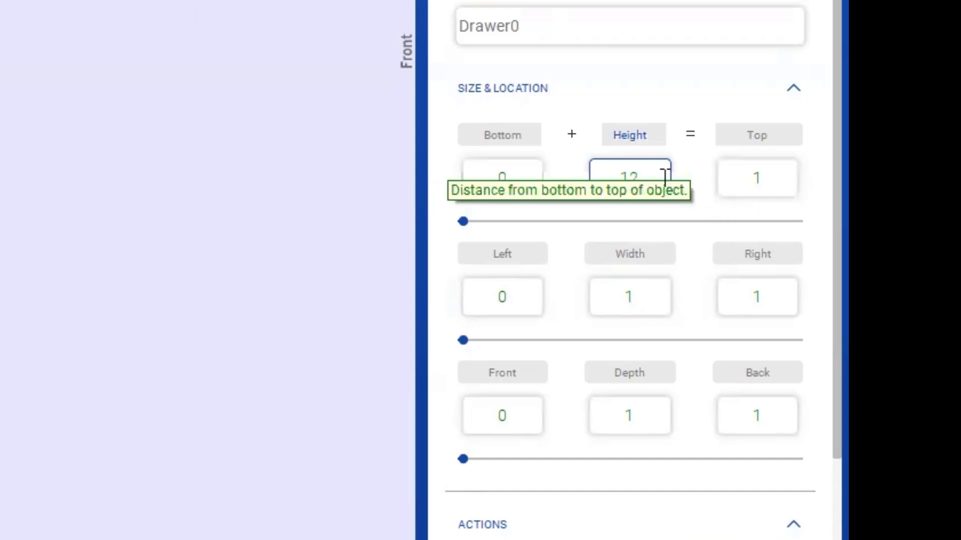
click(760, 136)
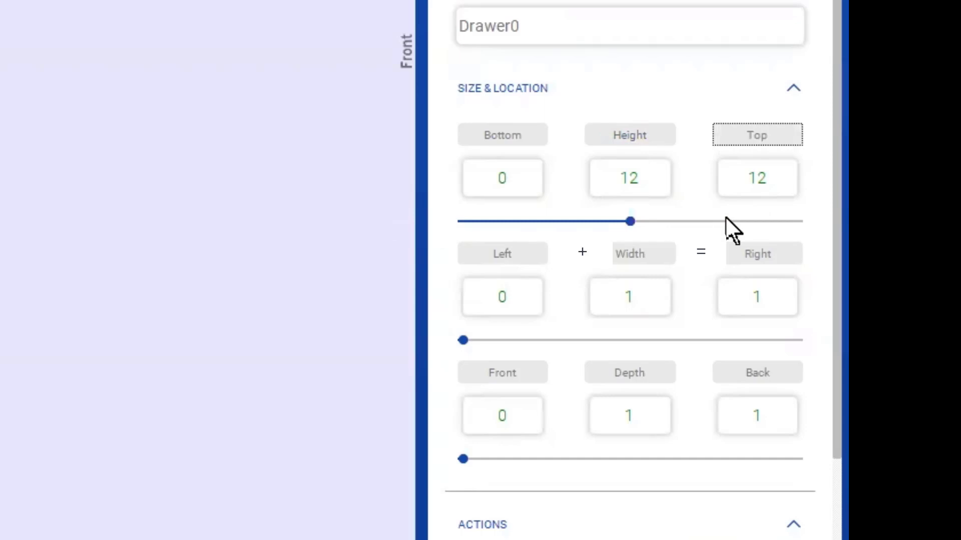
click(656, 290)
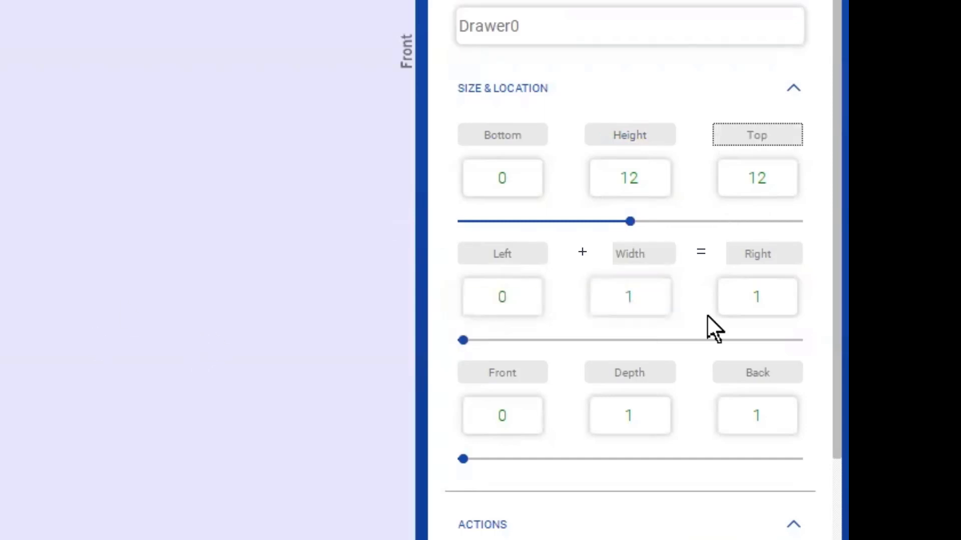
double_click(662, 298)
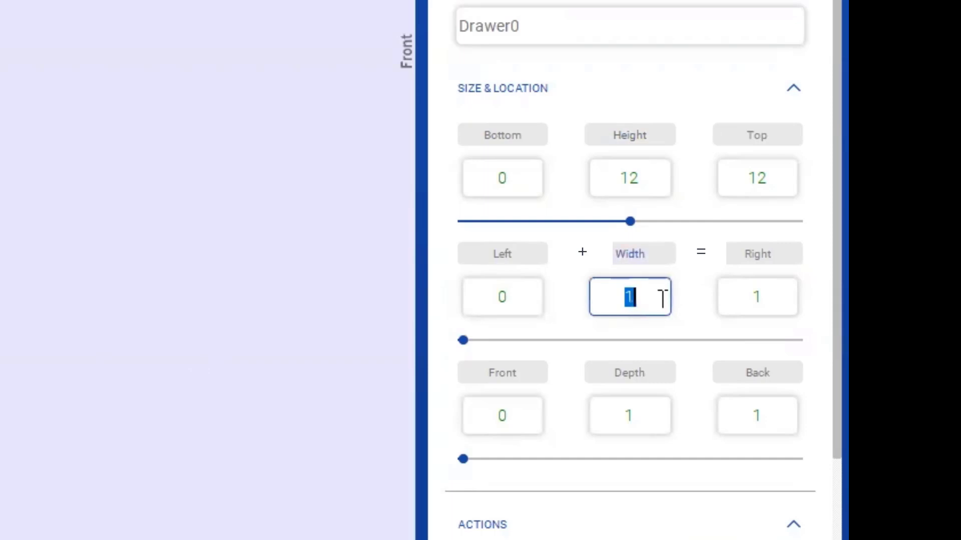
text(24)
click(759, 253)
- Set the drawer's back location to 18 and recalculate its depth
click(742, 407)
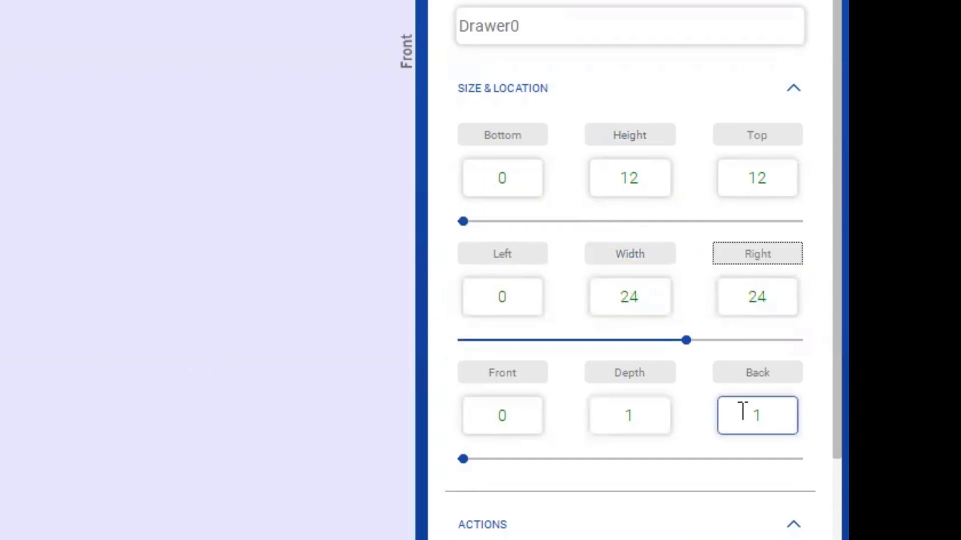
click(774, 413)
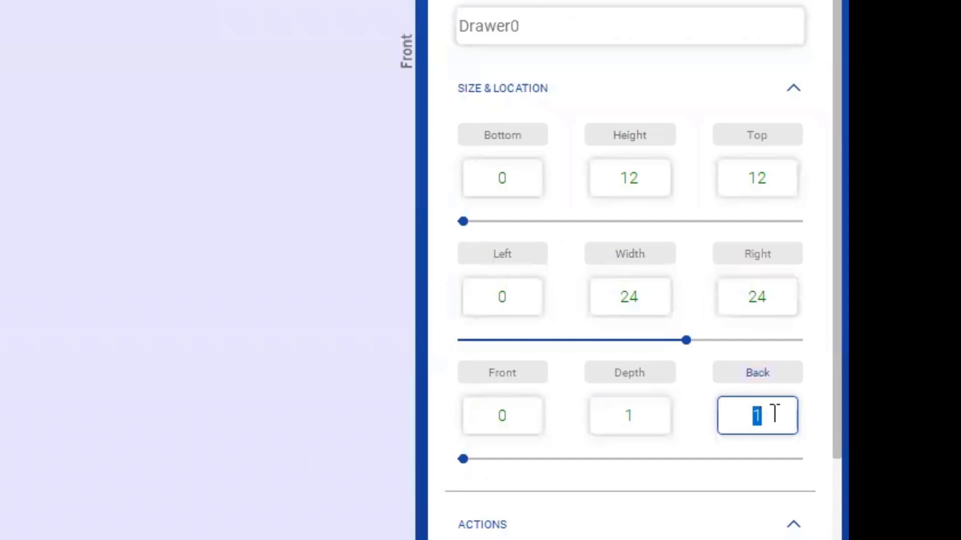
text(18)
click(649, 376)
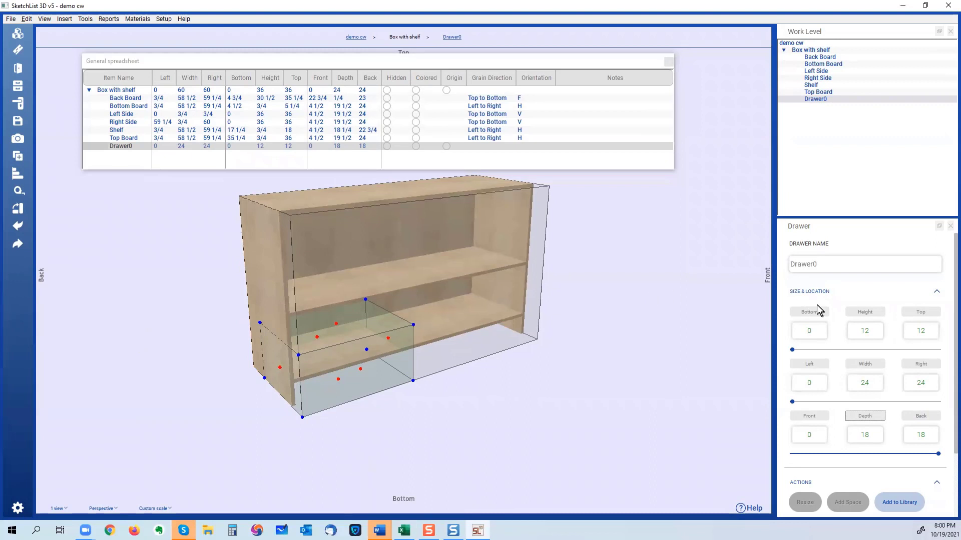
- Multiply the drawer's height by .5 within its value and recalculate the top location
click(872, 330)
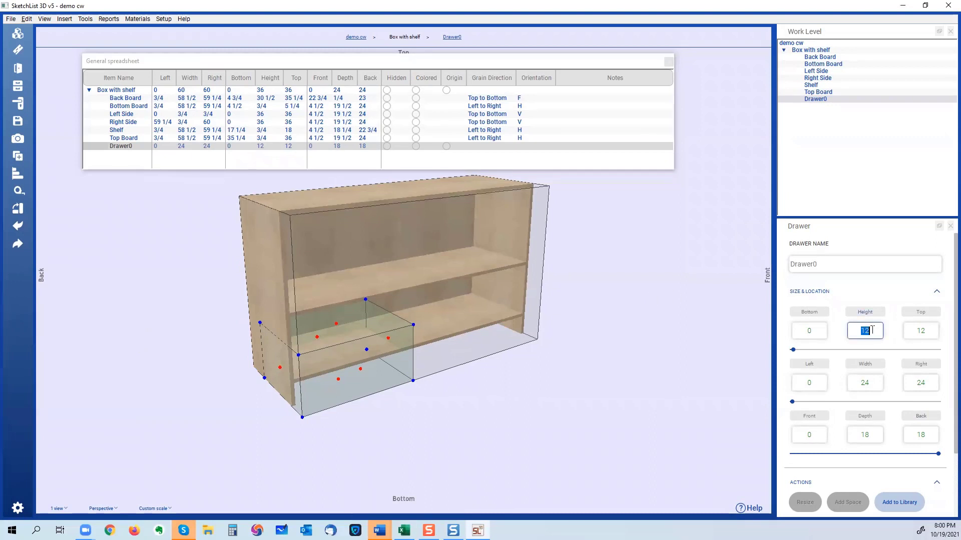
click(873, 331)
text(*.5)
click(919, 314)
- Add 31/64 to the drawer's height as a fraction and recalculate the top location
click(879, 335)
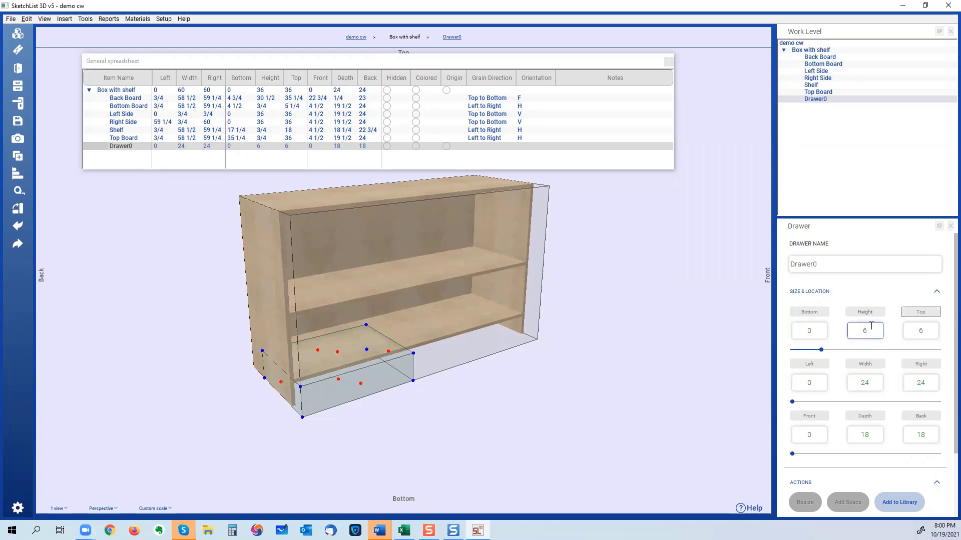
click(871, 326)
text(+3/)
text(/64)
click(920, 313)
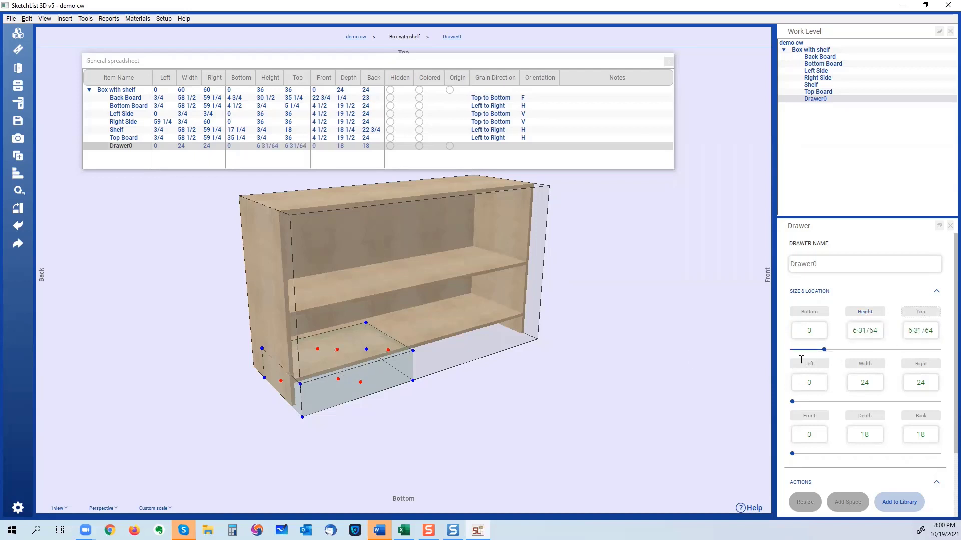
- Set the drawer's height back to 12 and update its top location
click(864, 331)
text(12)
key(Return)
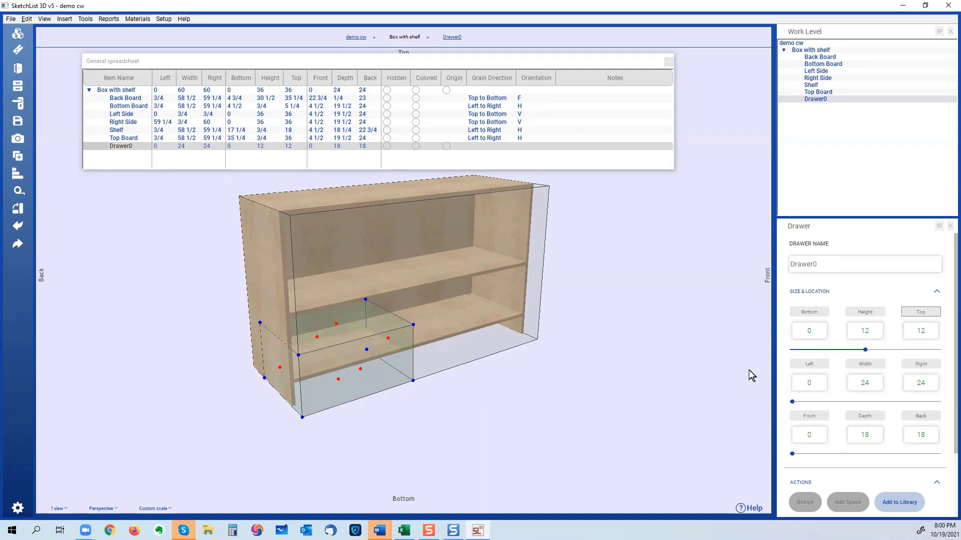
- Select the Bottom Board beneath the drawer and check its top location
scroll(420, 345, up, 4)
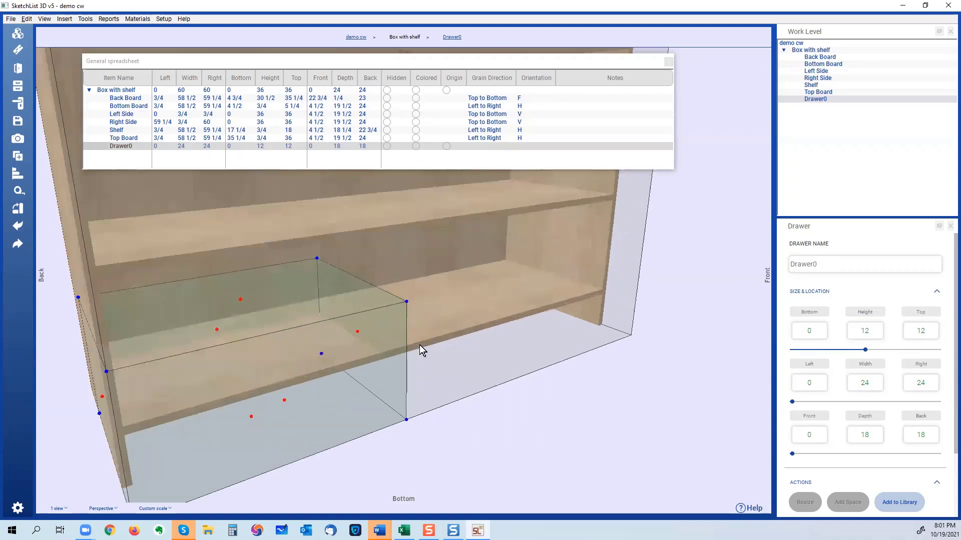
scroll(419, 344, down, 2)
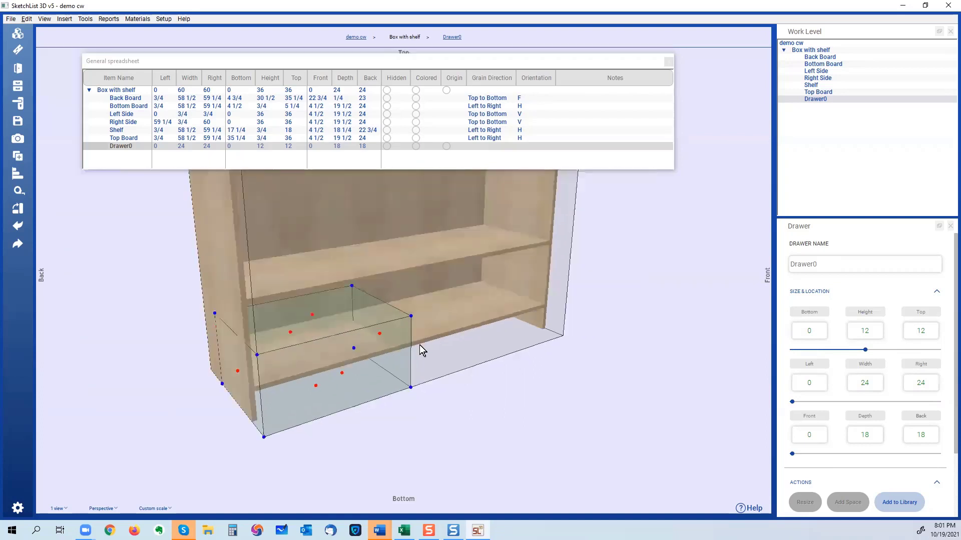
click(450, 336)
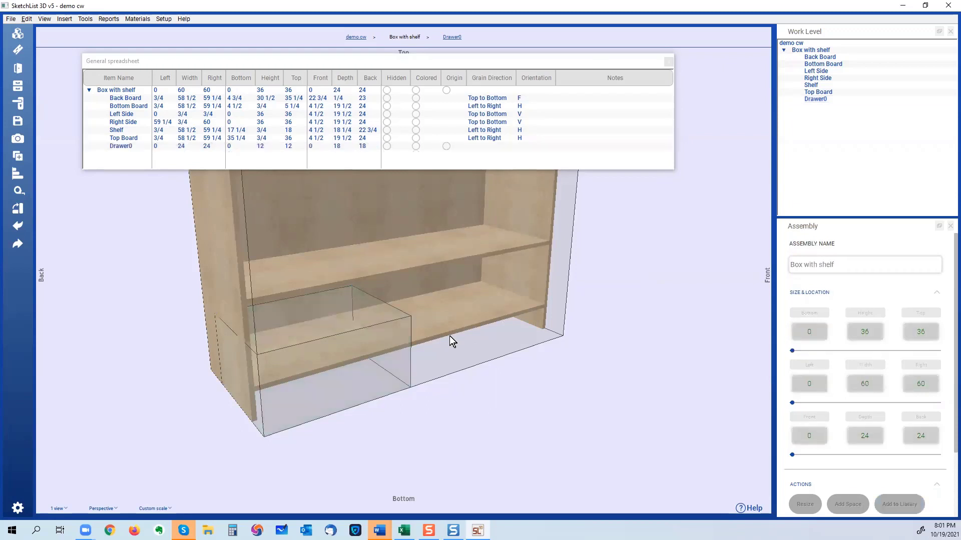
click(453, 339)
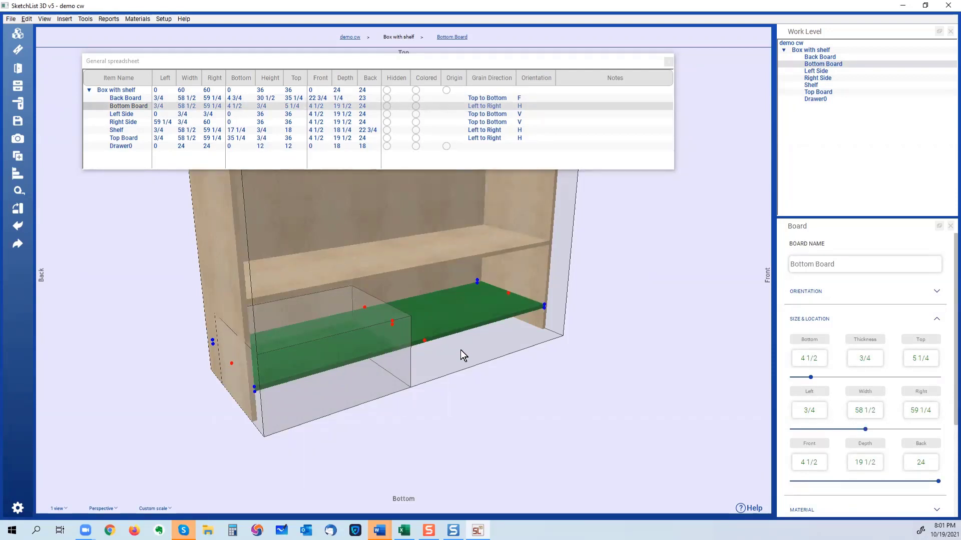
click(931, 358)
- Select the drawer and set its bottom location to 5.25, recalculating the top
click(330, 371)
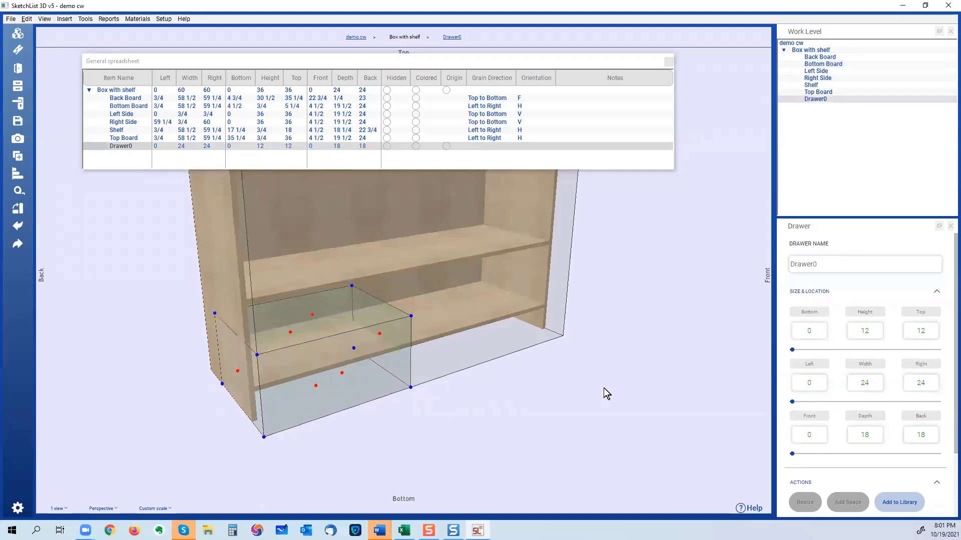
click(819, 331)
text(5.25)
click(912, 312)
- Check the Left Side board's location, then set the drawer's left location to .75 and recalculate its right
click(235, 242)
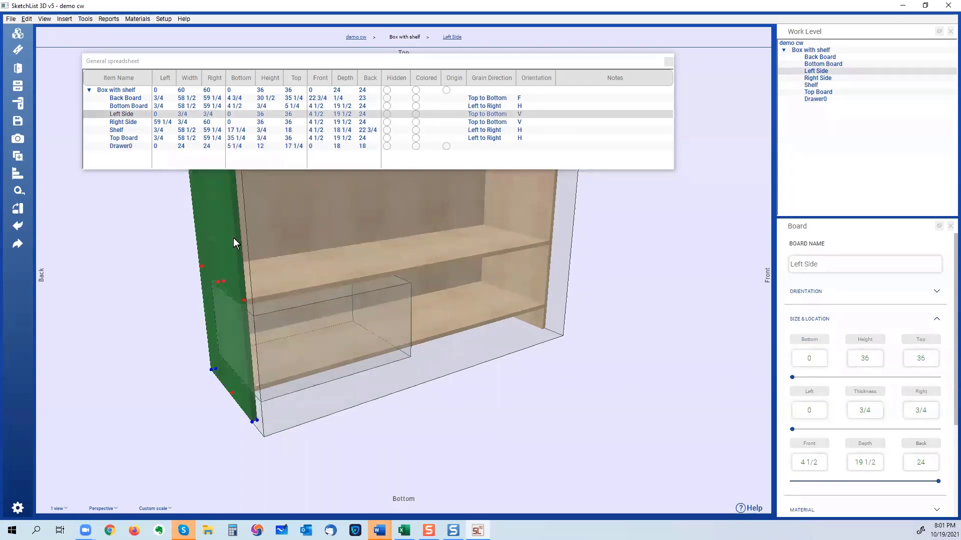
click(301, 337)
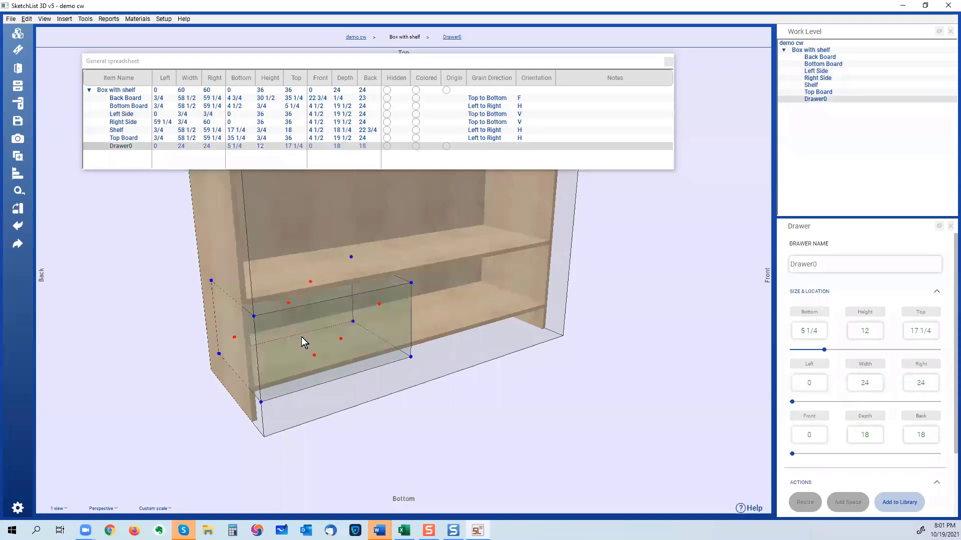
double_click(815, 379)
text(.75)
click(924, 365)
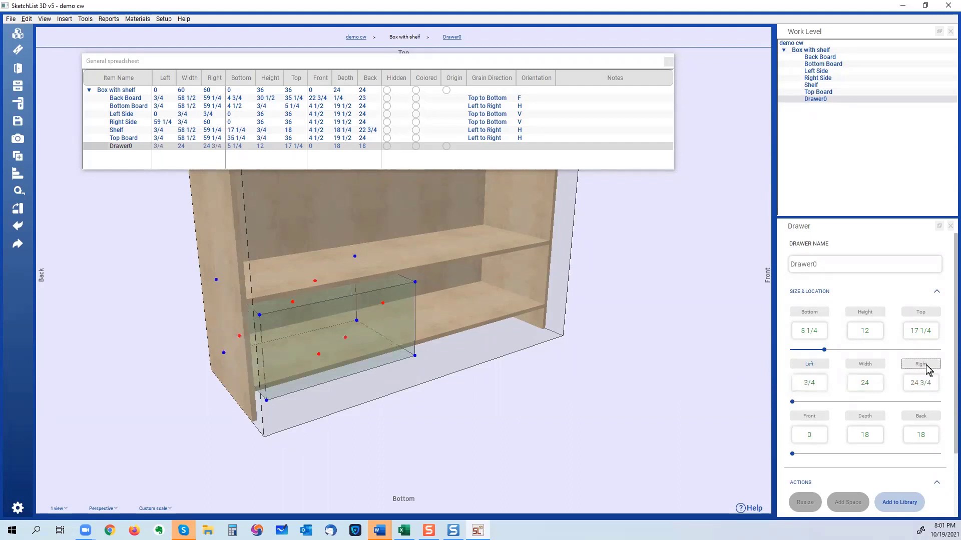
- Make the general spreadsheet taller, reposition it clear of the cabinet and widen its Item Name column
click(346, 381)
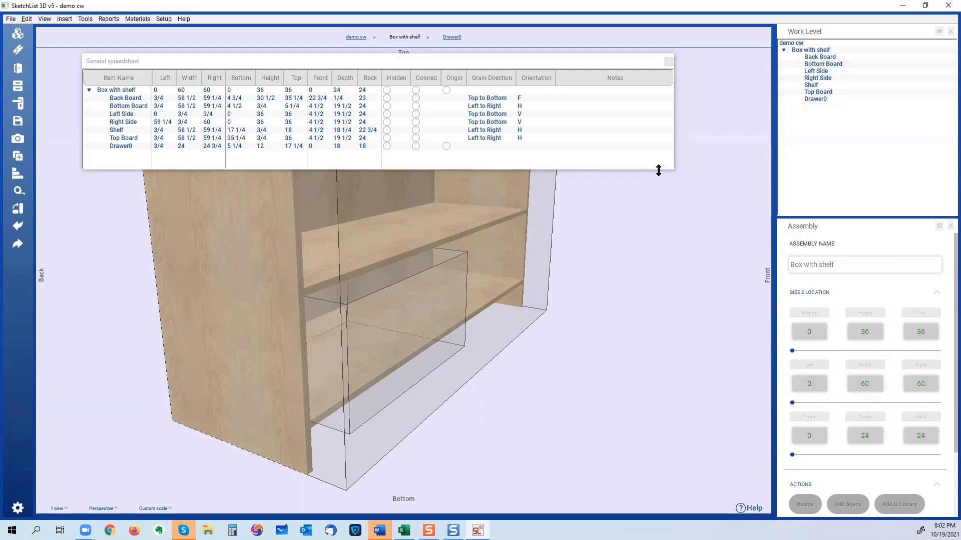
drag(658, 170, 658, 228)
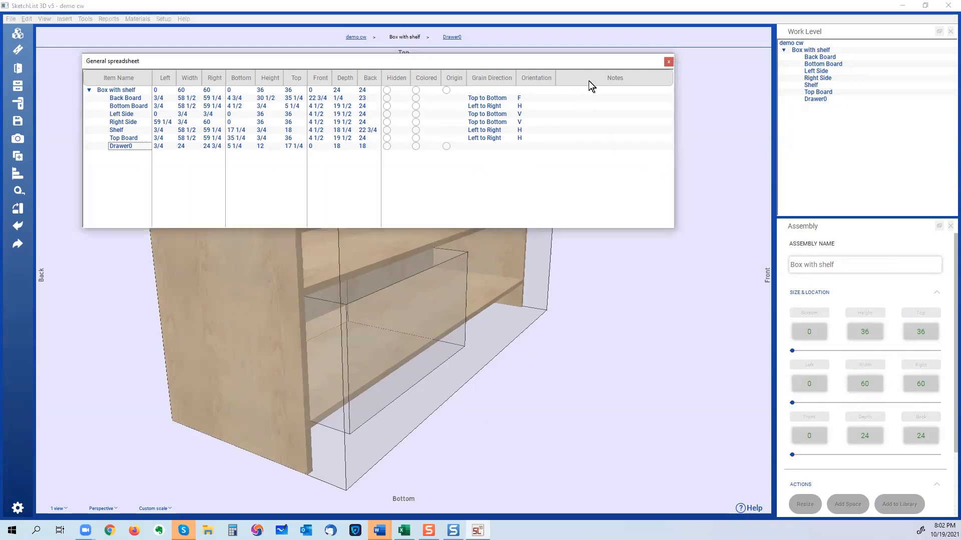
drag(588, 61, 864, 52)
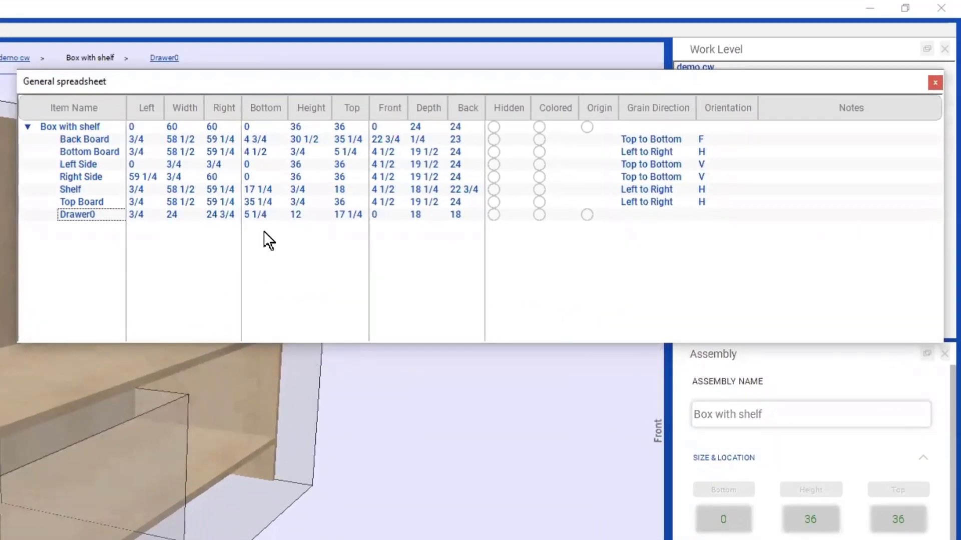
drag(126, 108, 153, 108)
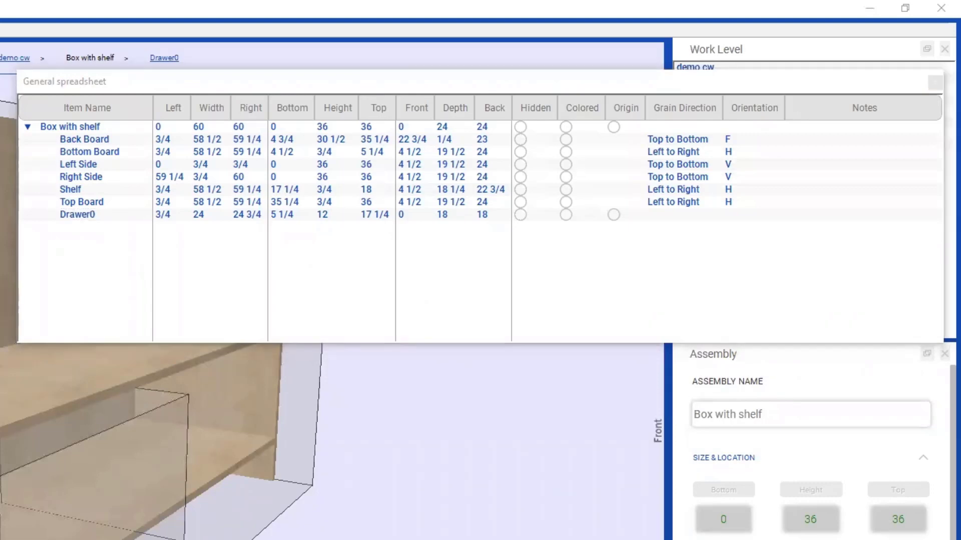
- Select the drawer and set its front location to 4.5, recalculating the back location
click(91, 472)
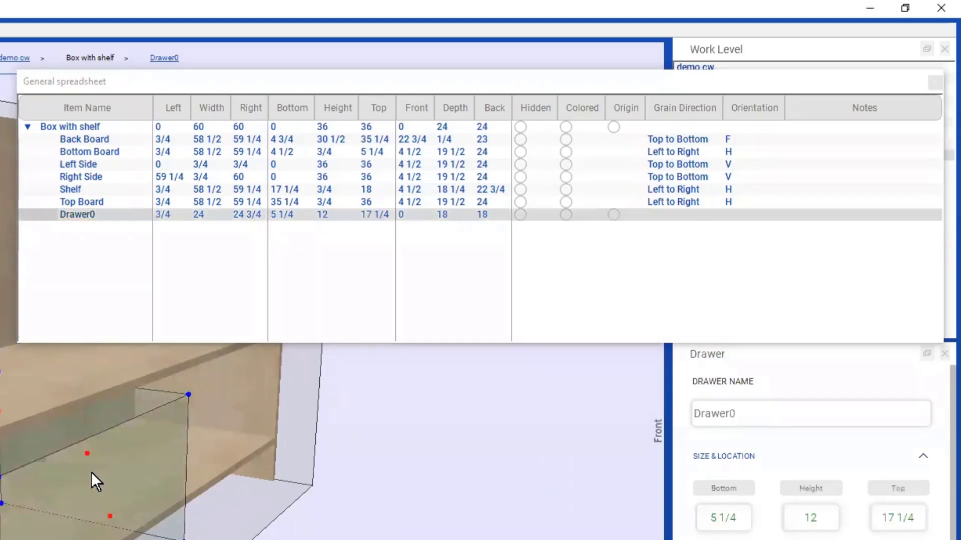
click(419, 214)
click(419, 214)
text(4.5)
key(Return)
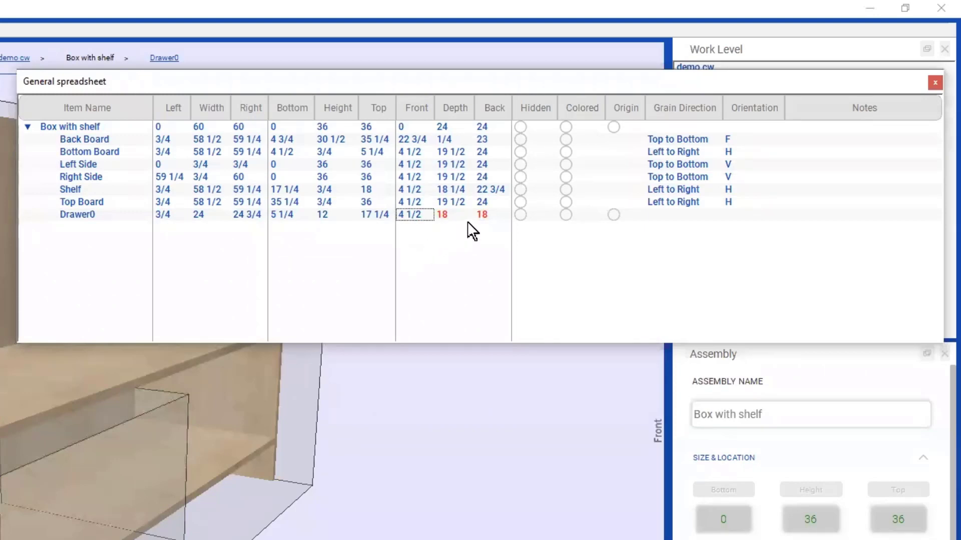
click(494, 216)
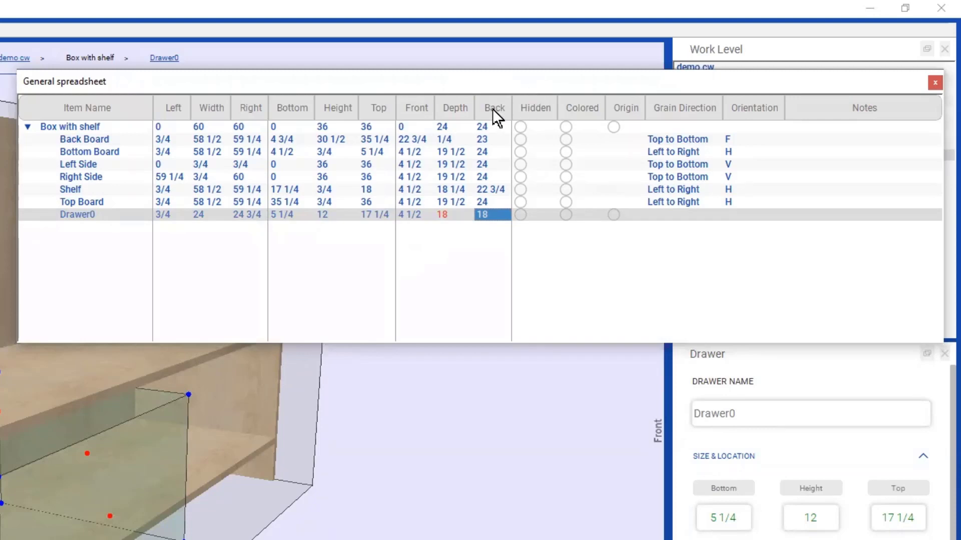
text(22 1/2)
key(Return)
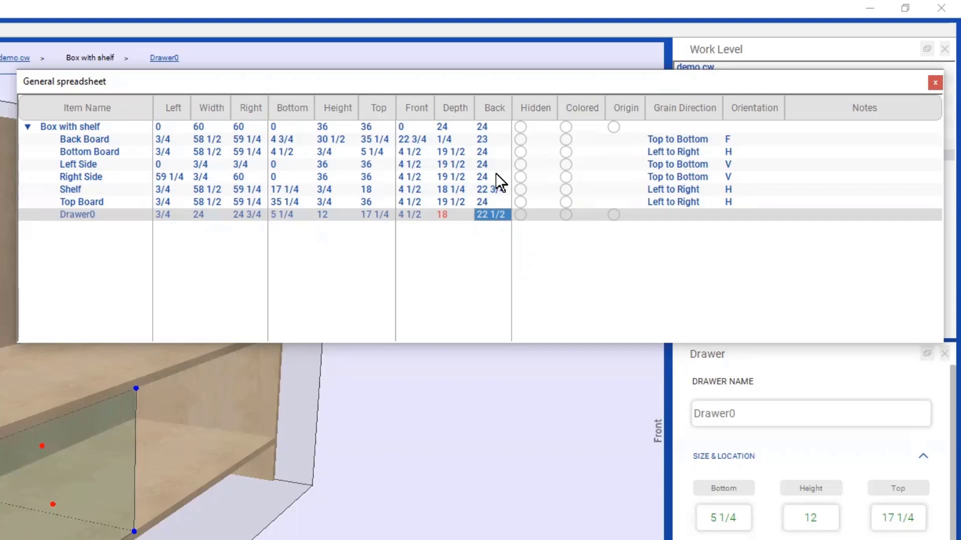
- Try a depth of 20 for the drawer, recalculate its back location and expand the Box with shelf item list
click(452, 216)
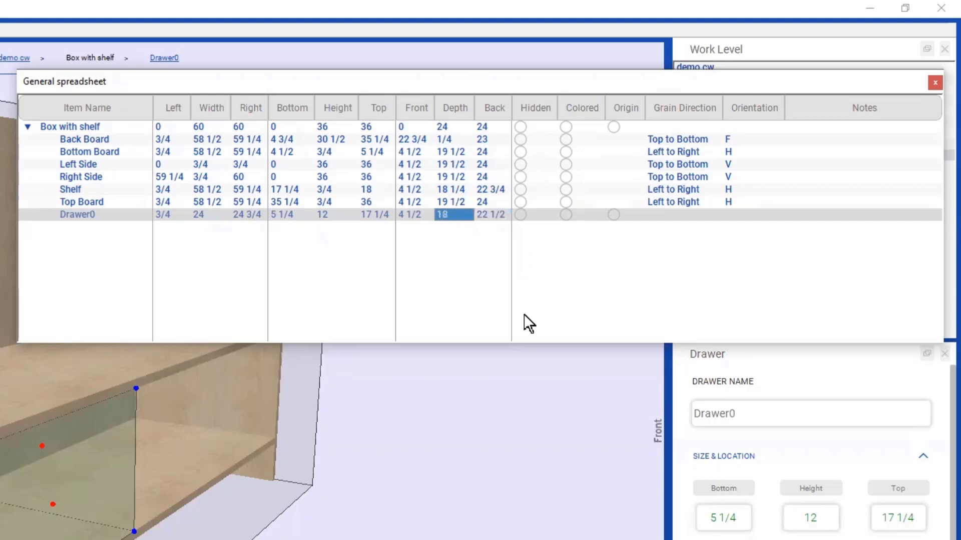
text(20)
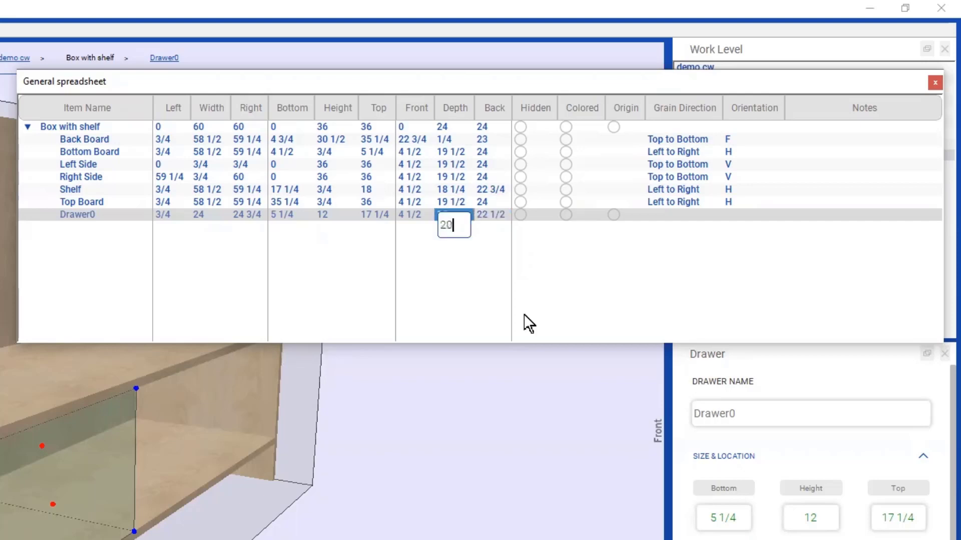
key(Return)
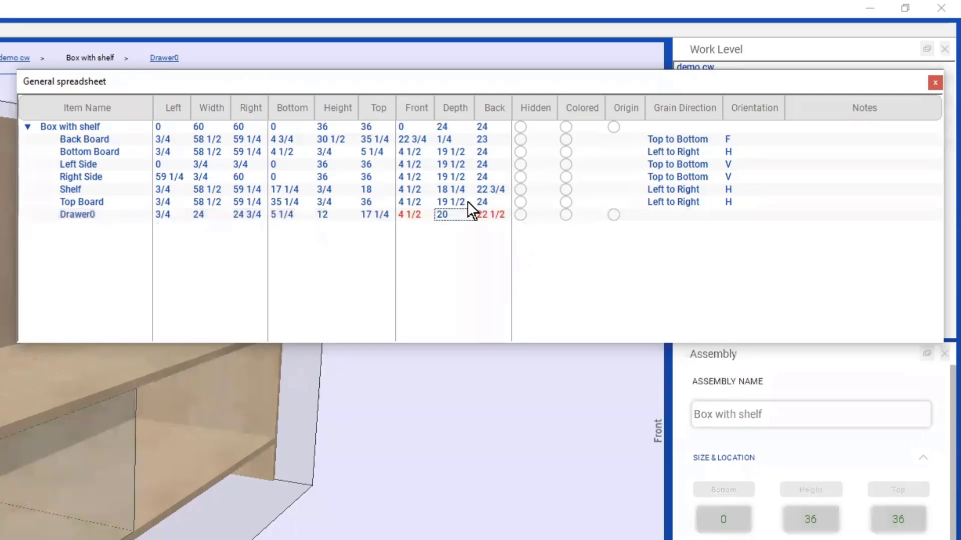
click(485, 215)
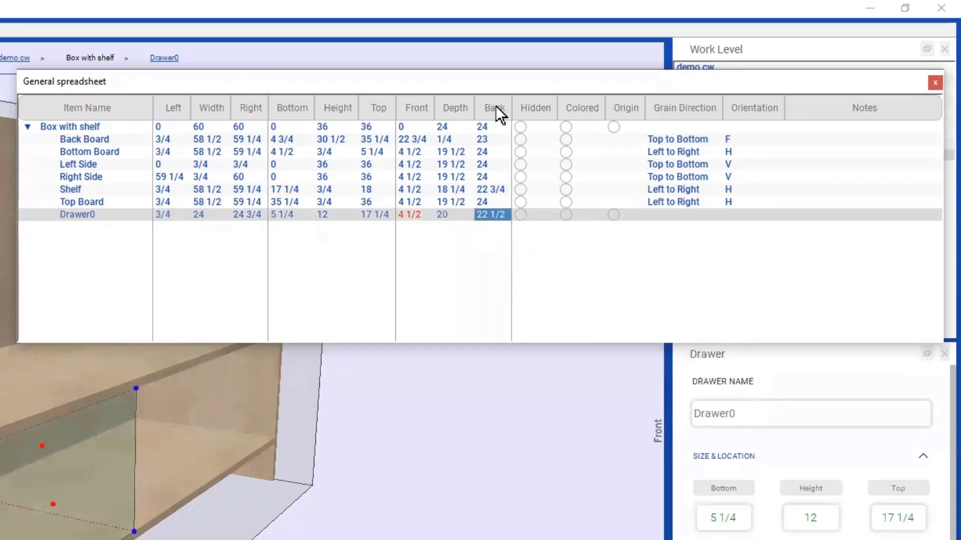
key(Return)
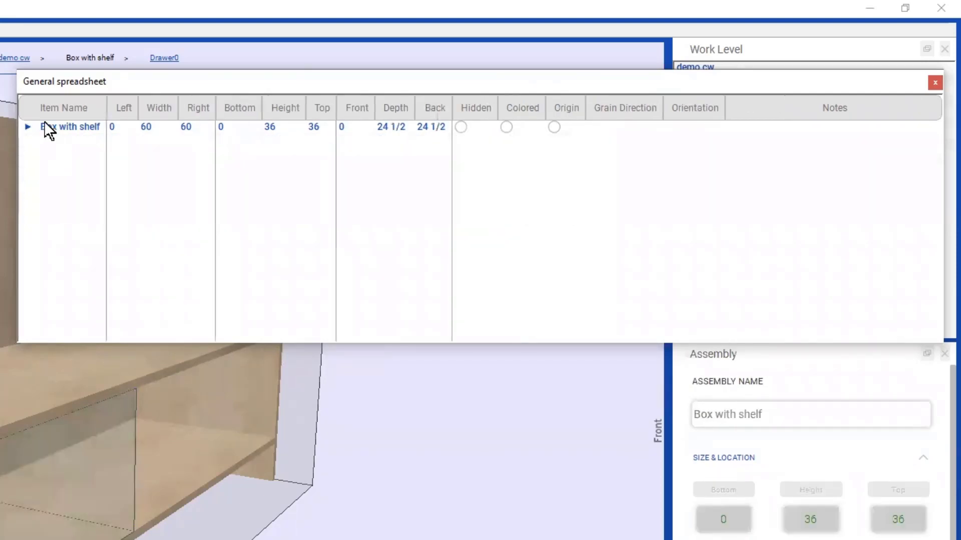
click(27, 127)
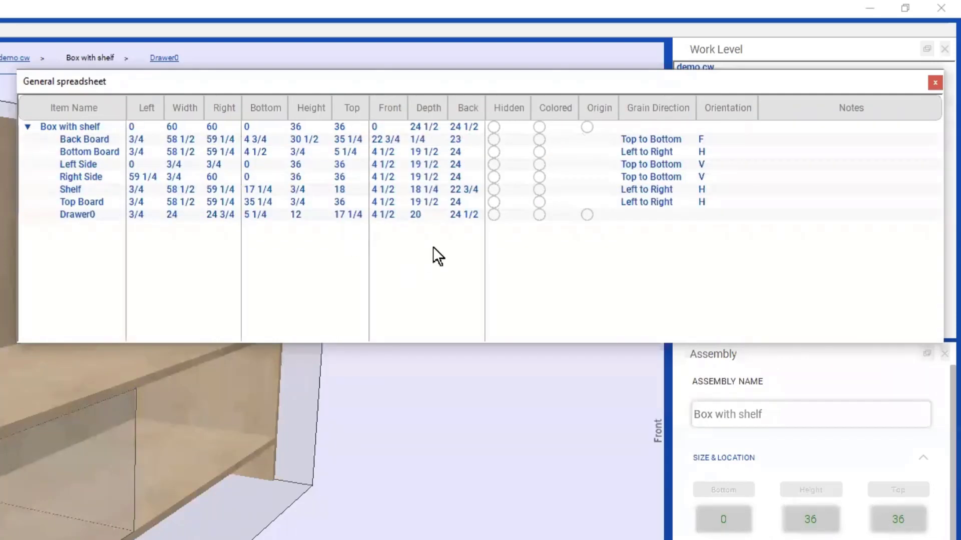
- Set the drawer's depth to 18 and recalculate its back location
click(427, 213)
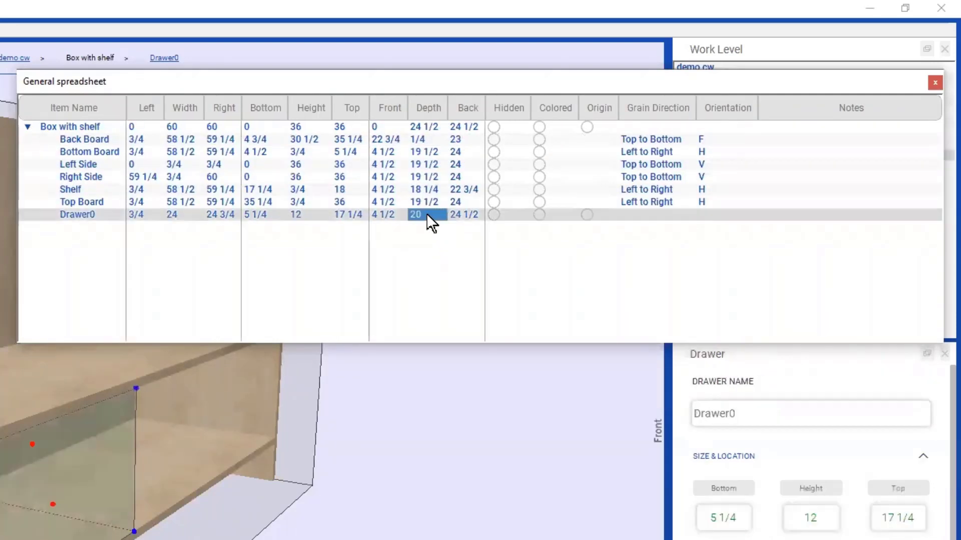
click(466, 218)
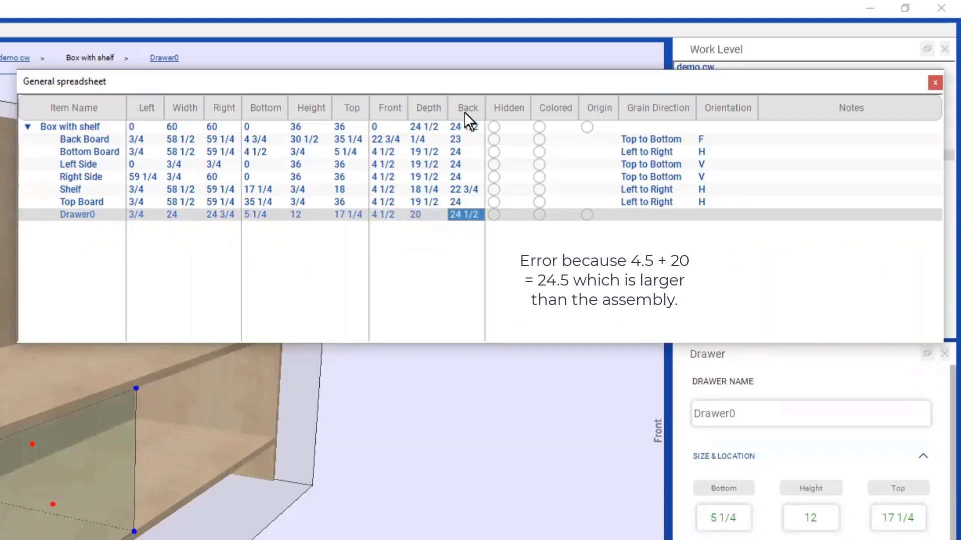
click(441, 214)
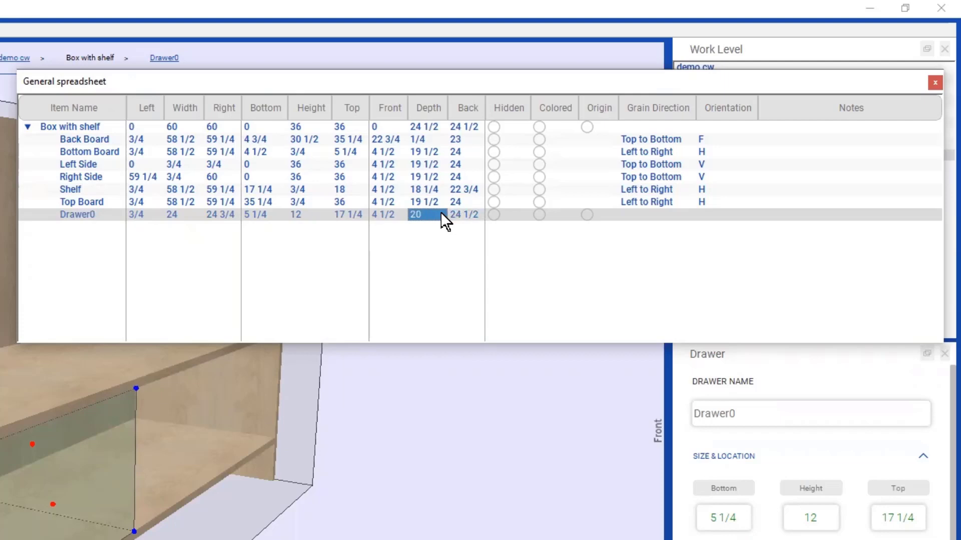
text(18)
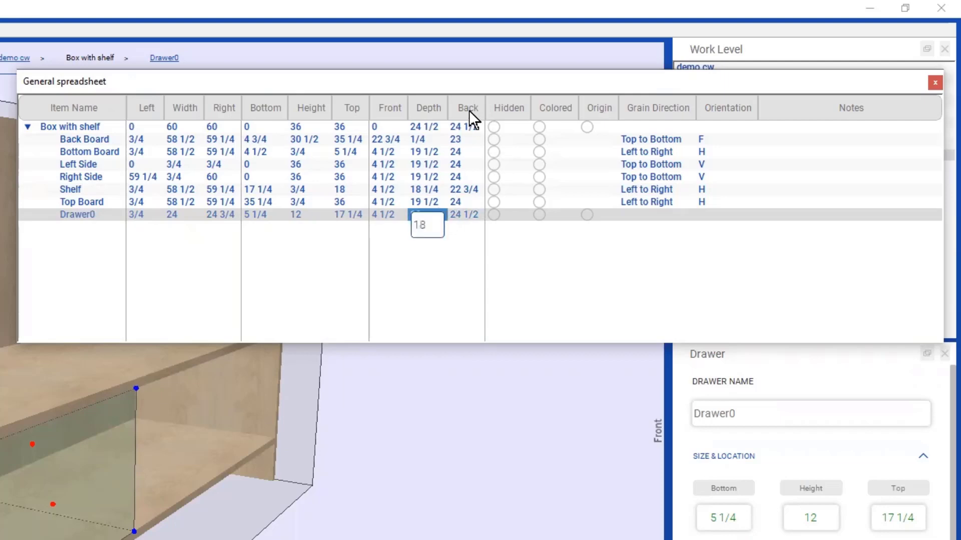
key(Return)
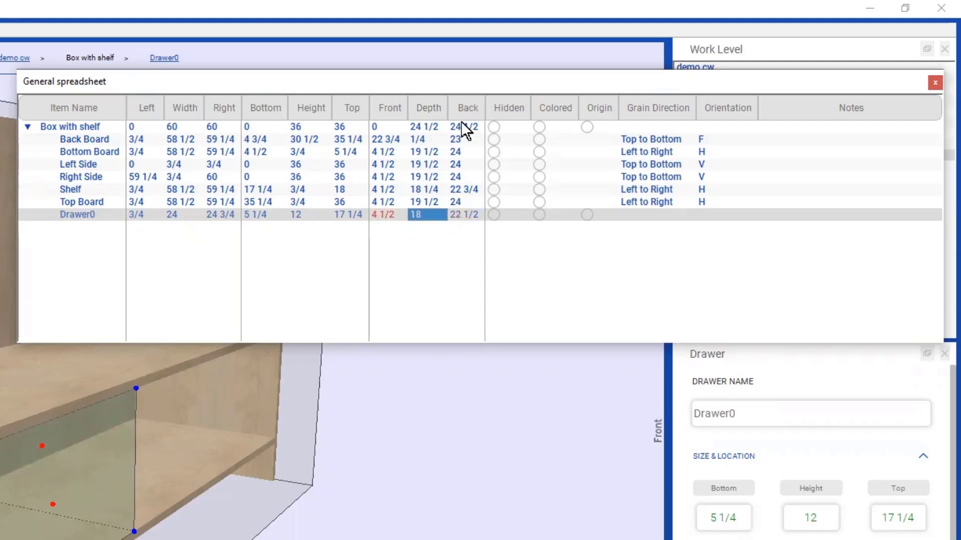
- Inspect the cabinet from the side, back and front, selecting the Back Board, Left Side and Shelf in turn
click(21, 458)
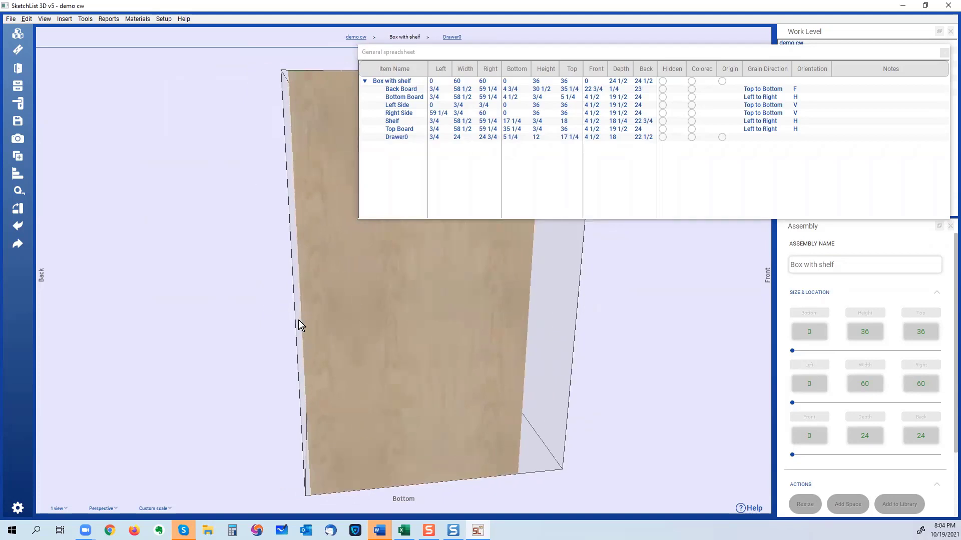
drag(383, 356, 414, 377)
click(346, 275)
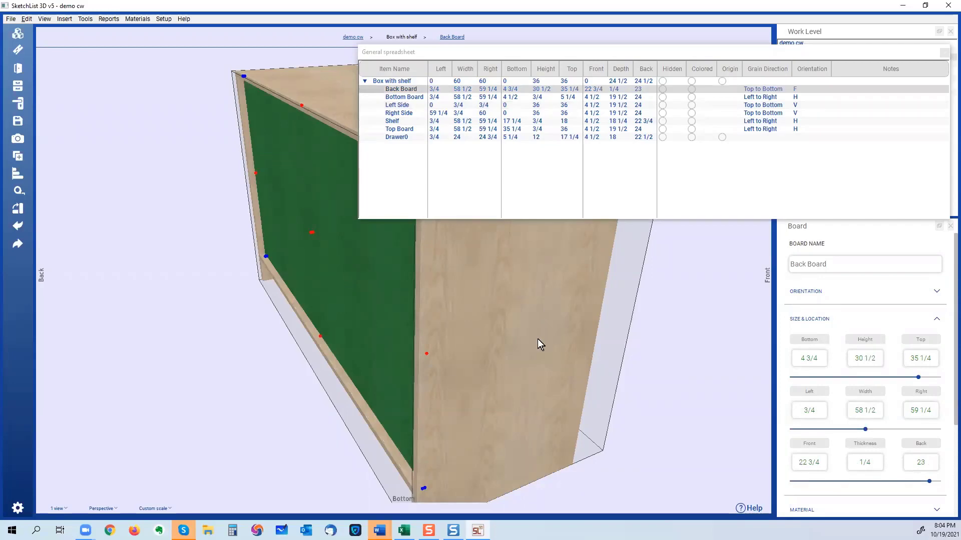
click(381, 335)
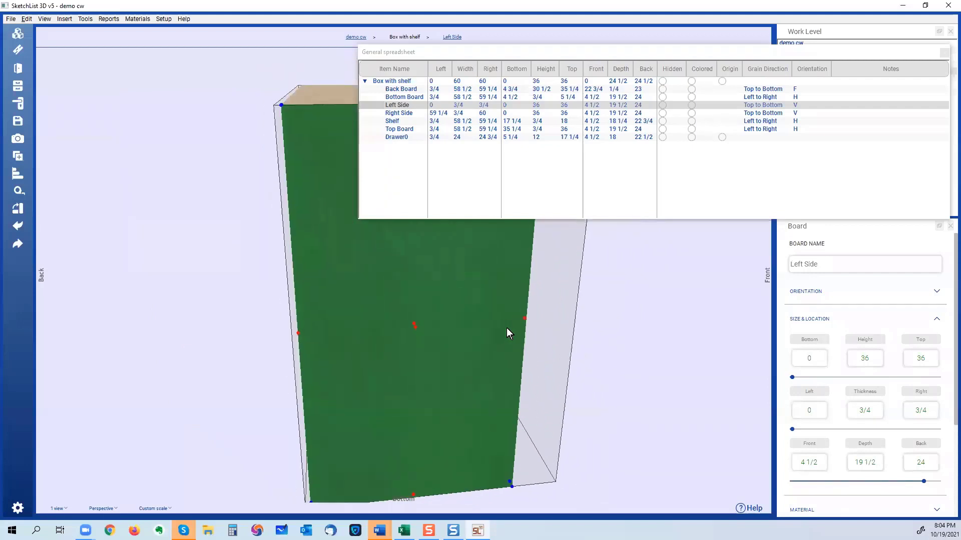
click(363, 330)
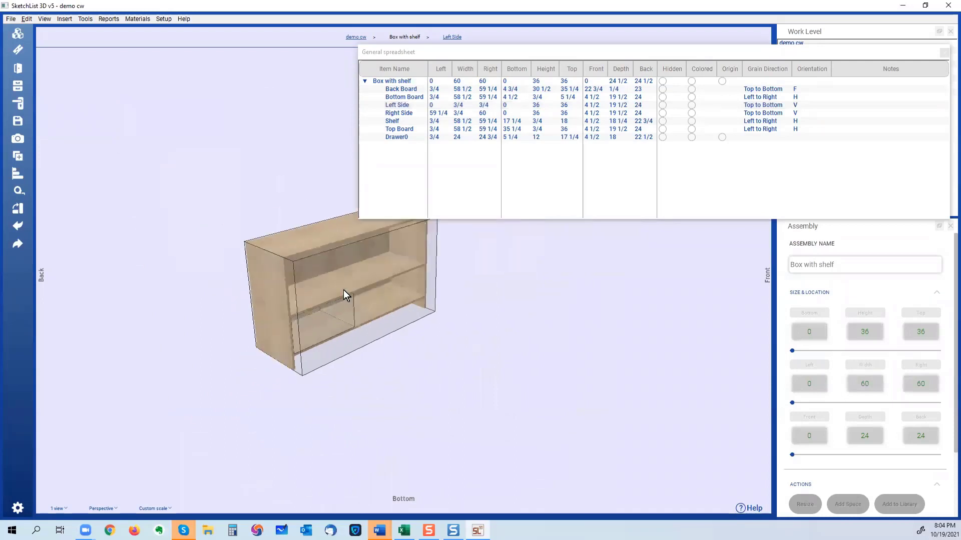
click(343, 289)
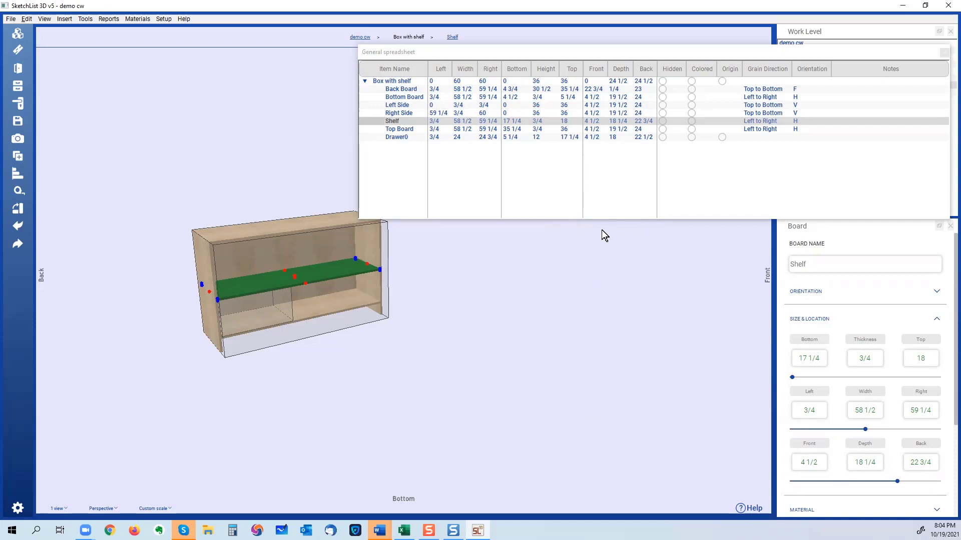
- Select the drawer and increase its width by 6 to 30, recalculating the right location
click(271, 299)
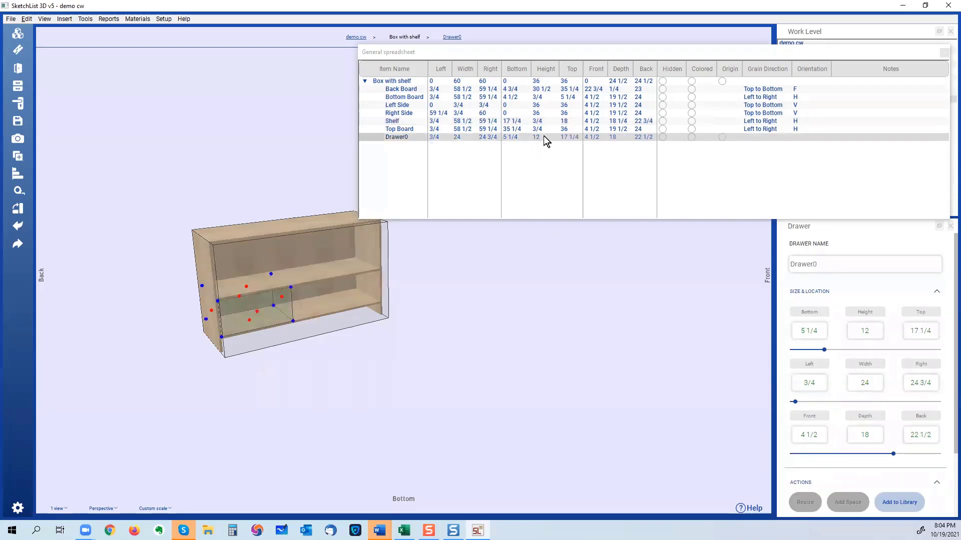
click(467, 136)
double_click(466, 138)
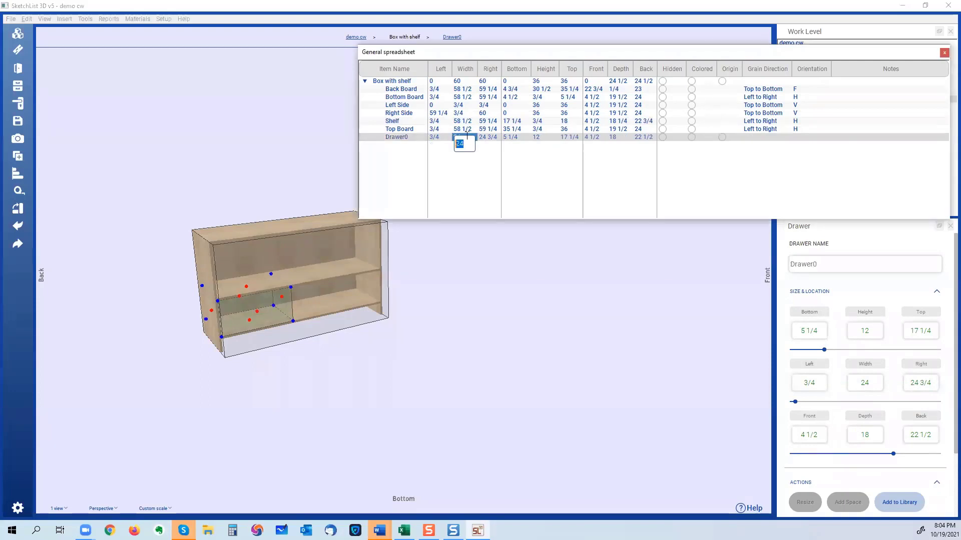
click(466, 145)
text(+6)
key(Return)
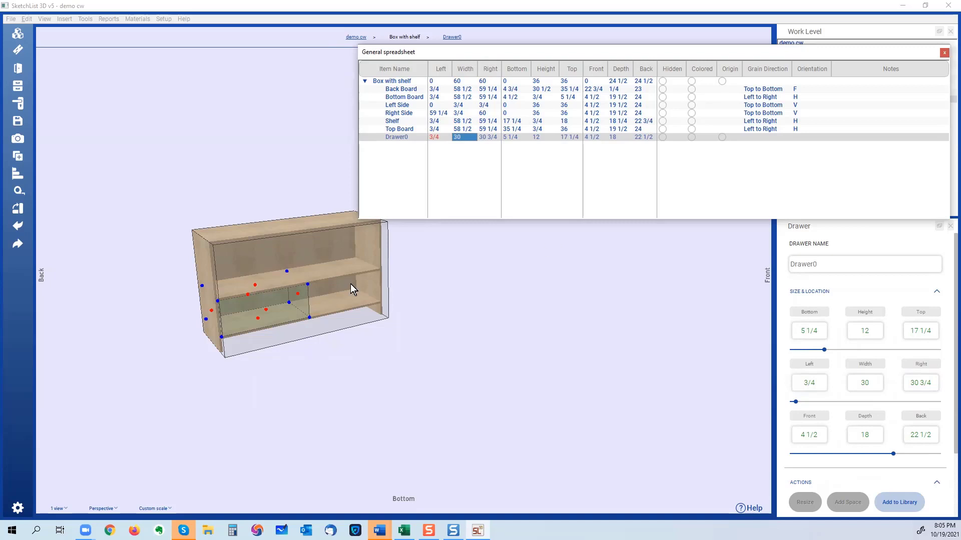
- Examine the drawer's dots and the Bottom Board, then check the Right Side board's left location
scroll(351, 283, up, 3)
drag(237, 302, 274, 308)
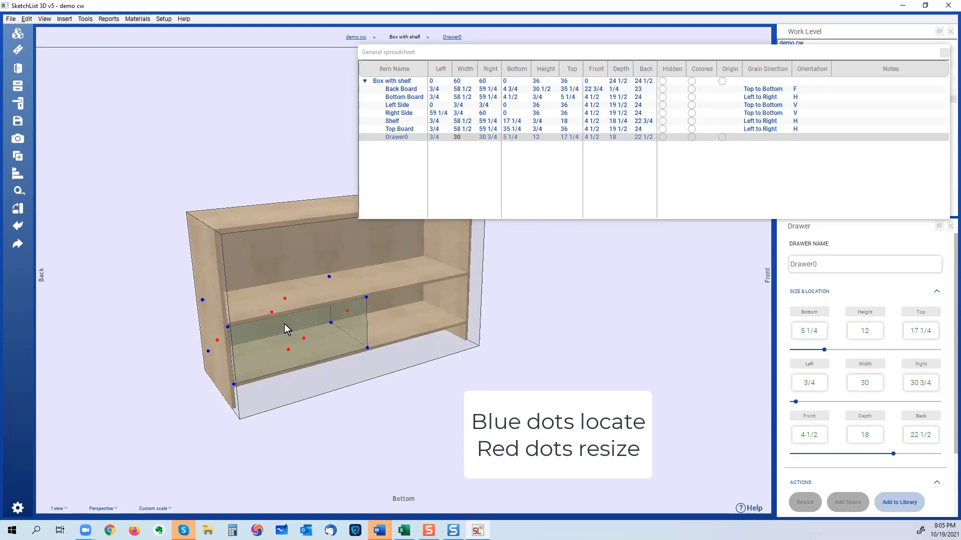
drag(285, 323, 272, 319)
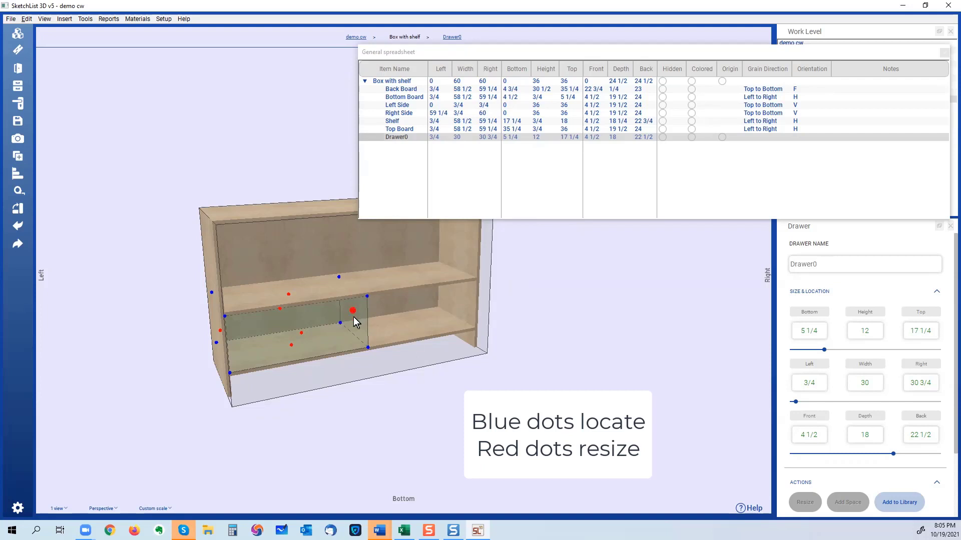
click(419, 326)
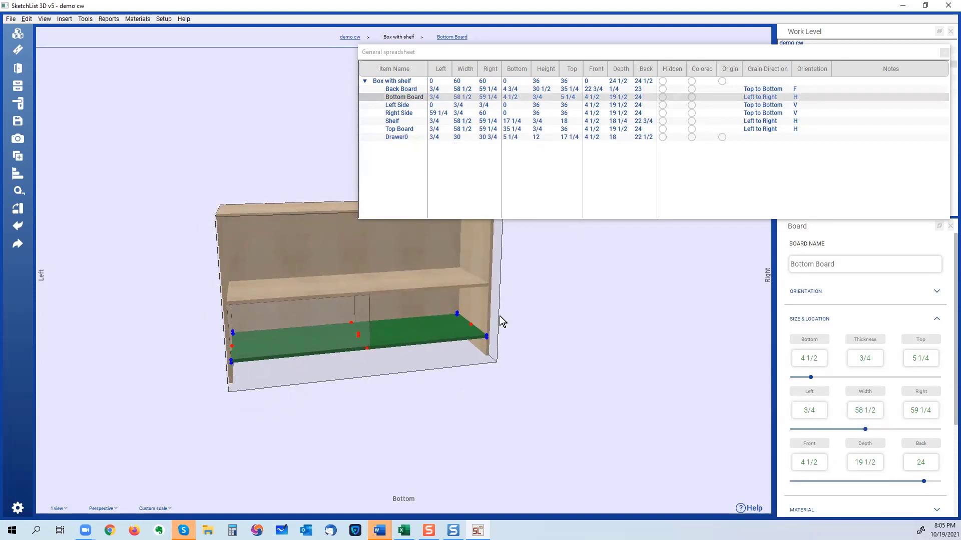
scroll(442, 377, up, 5)
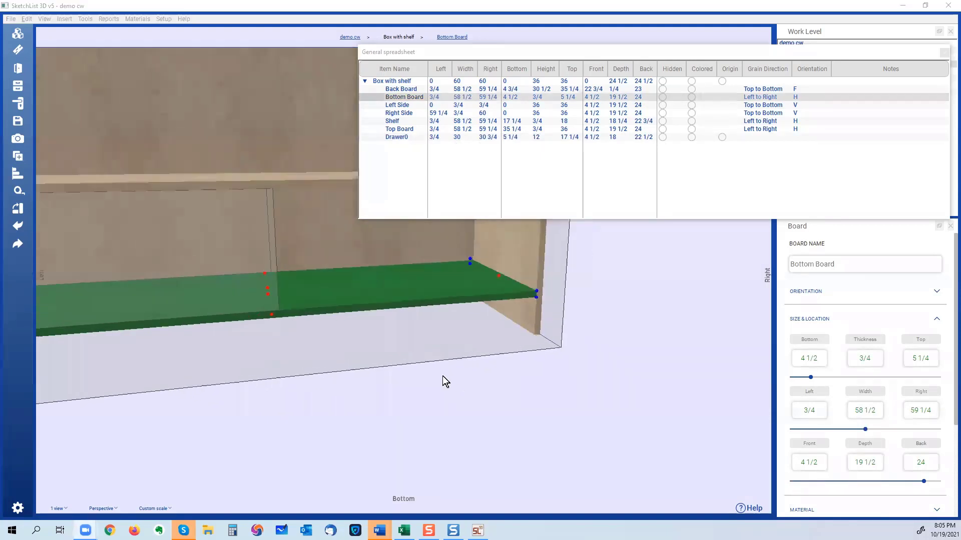
scroll(307, 284, down, 5)
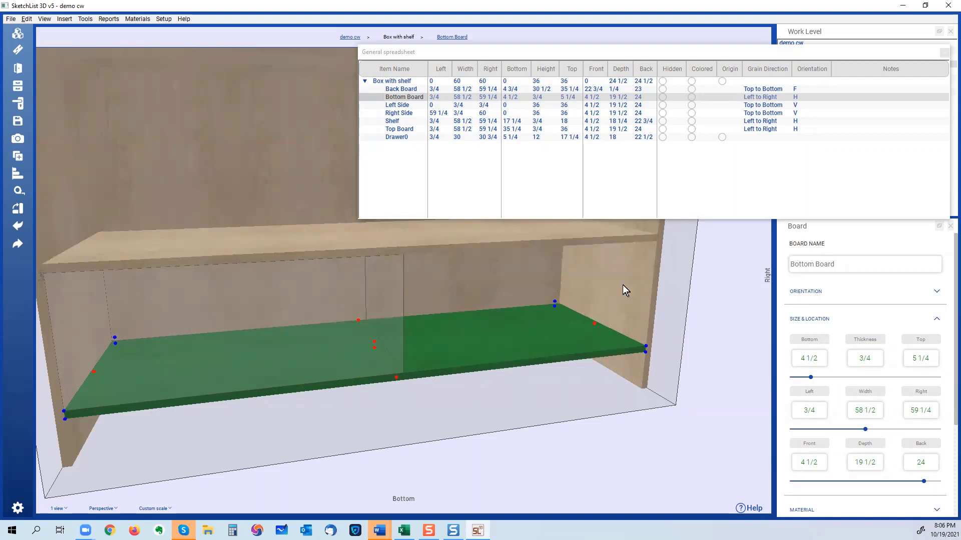
click(640, 283)
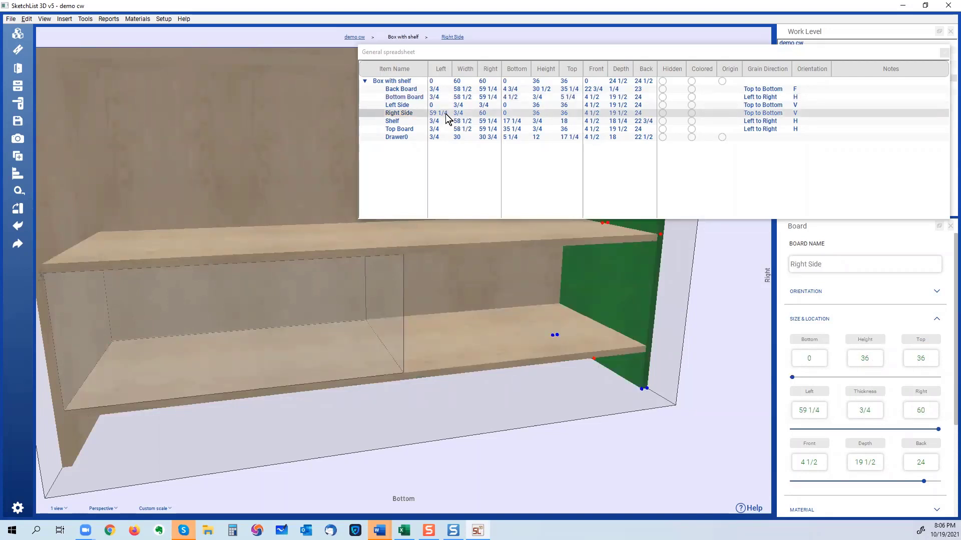
double_click(440, 113)
- Select the drawer and set its right location to 59.25, recalculating the left location
click(332, 302)
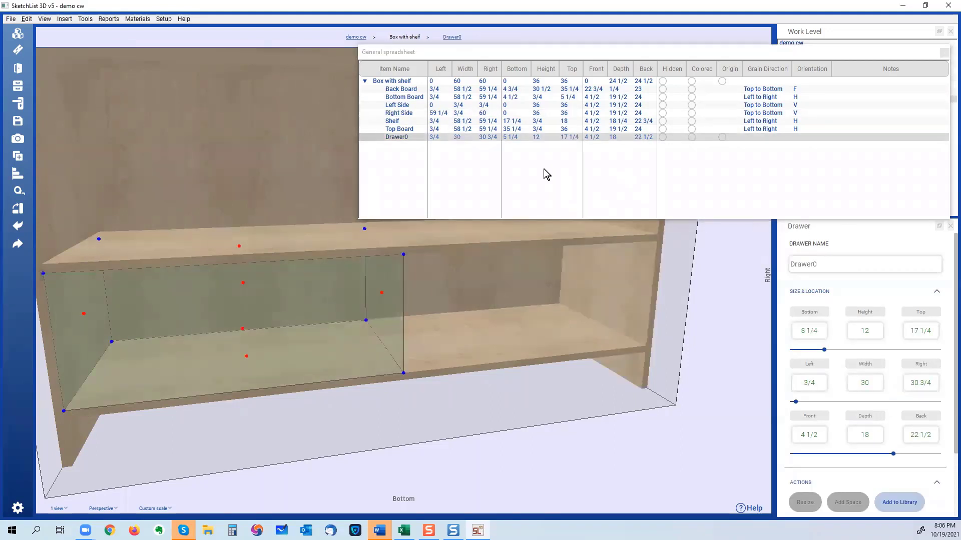
click(489, 137)
click(492, 142)
text(59.25)
key(Return)
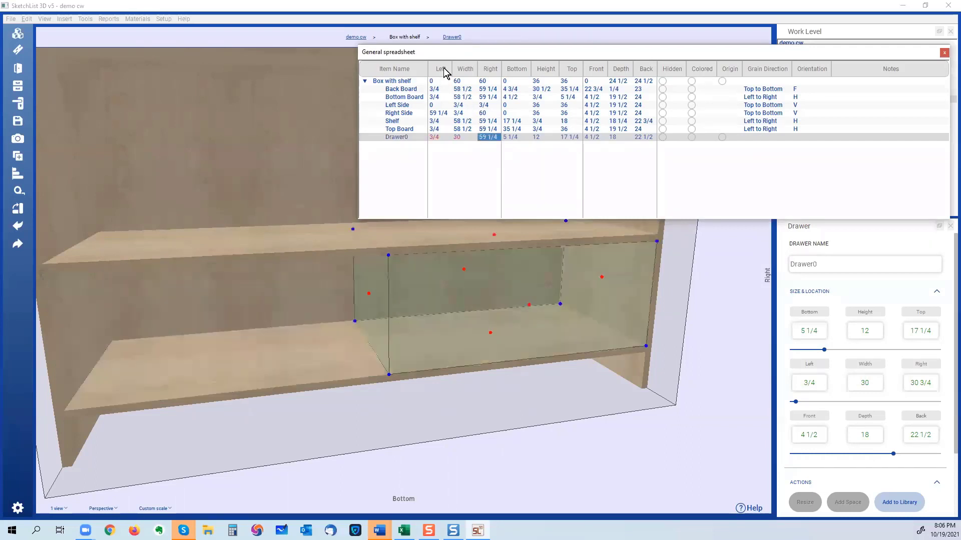
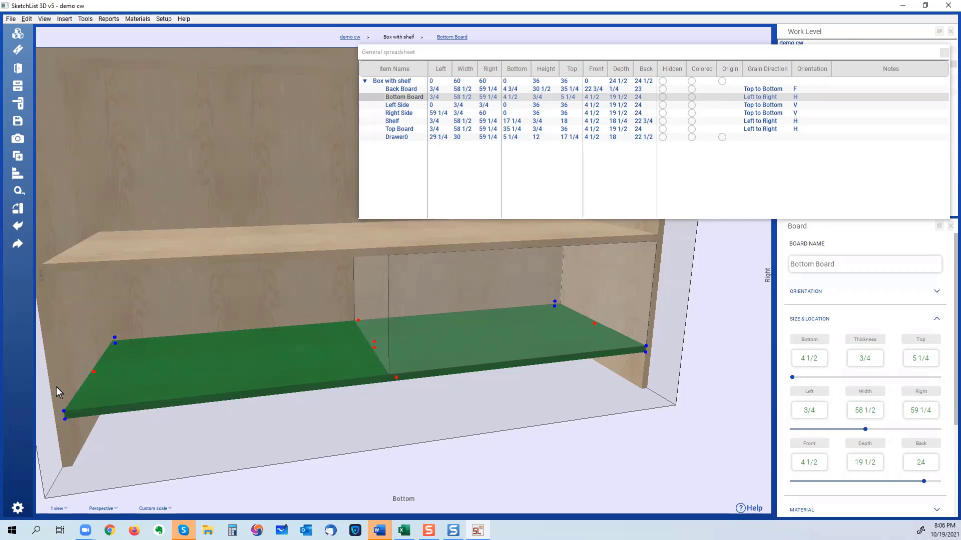
- Copy the coordinates of the Bottom Board's upper front left corner
click(63, 412)
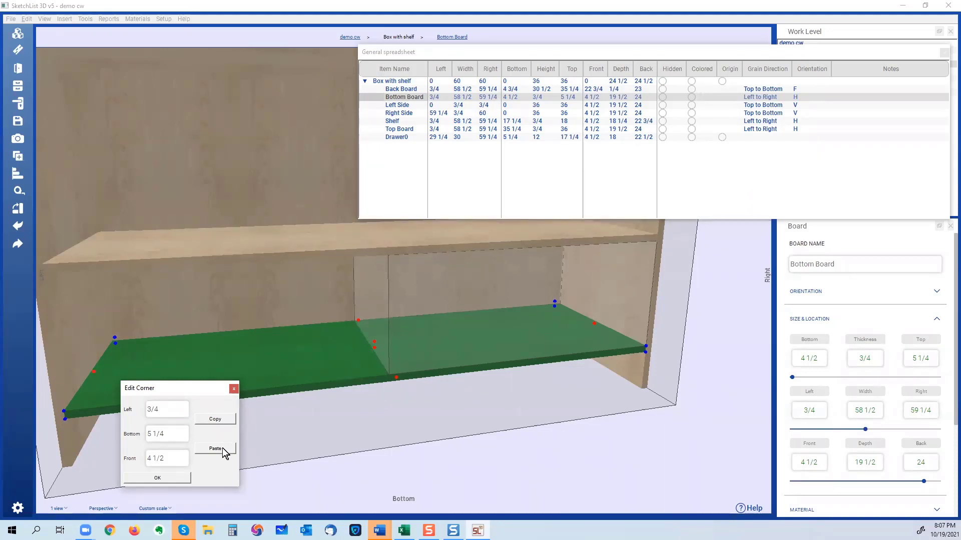
click(226, 421)
click(157, 477)
- Paste the copied coordinates onto the drawer's lower front left corner to locate it against the Left Side board
click(438, 318)
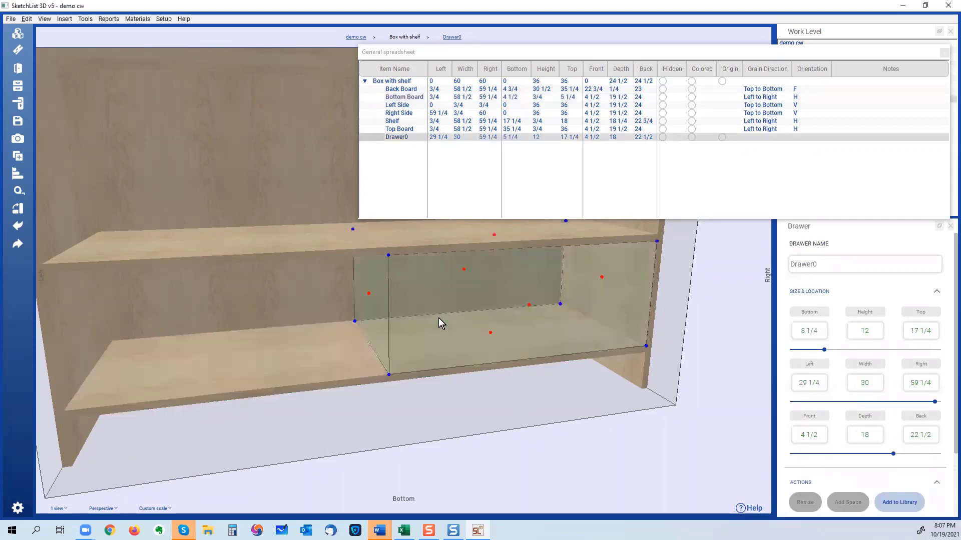
double_click(388, 375)
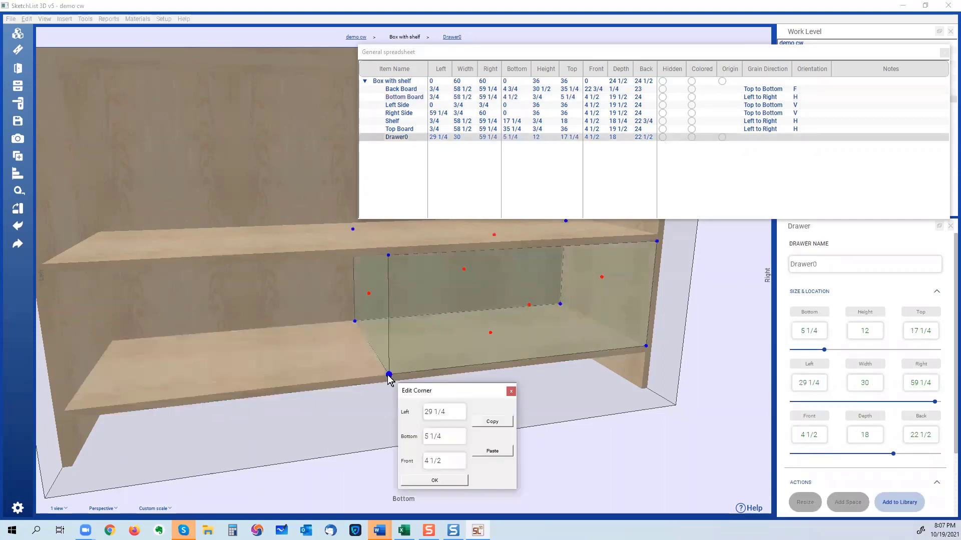
click(500, 452)
click(453, 481)
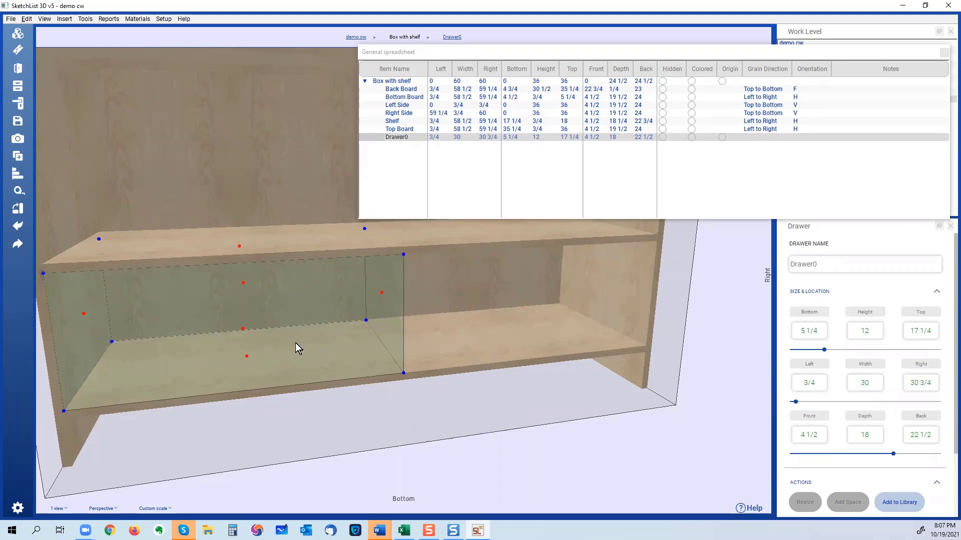
- Try setting the left coordinate of the drawer's lower front right corner to 45, and undo the move
click(403, 373)
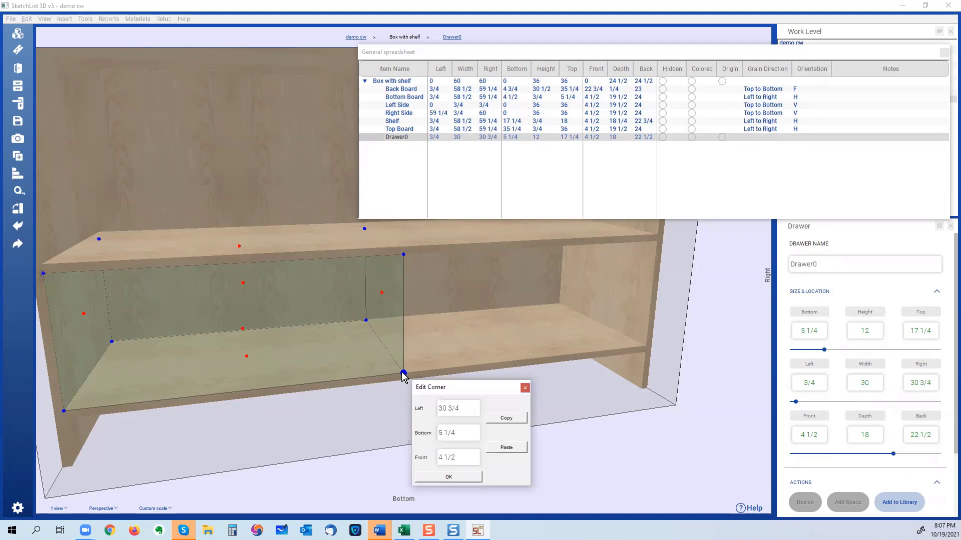
click(466, 431)
click(473, 409)
double_click(474, 409)
text(45)
click(463, 477)
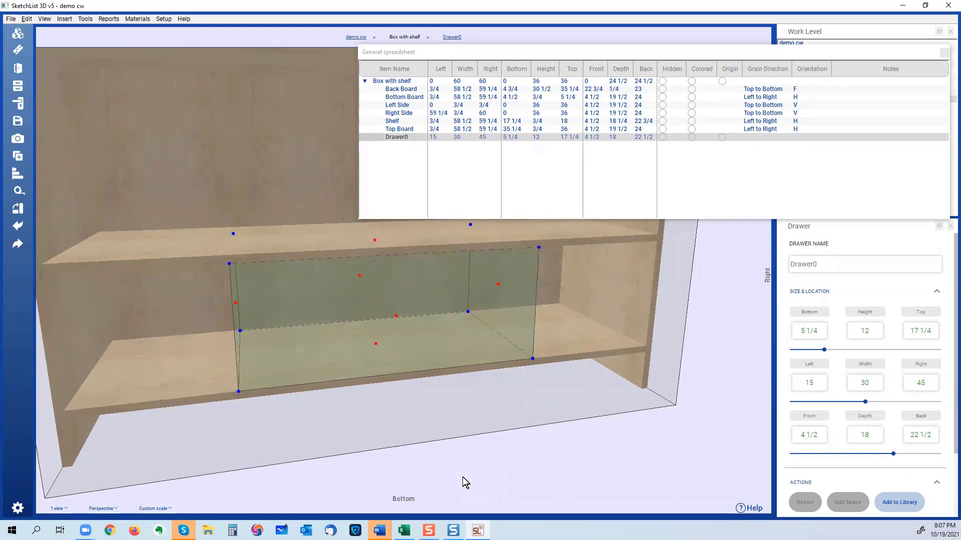
key(ctrl+z)
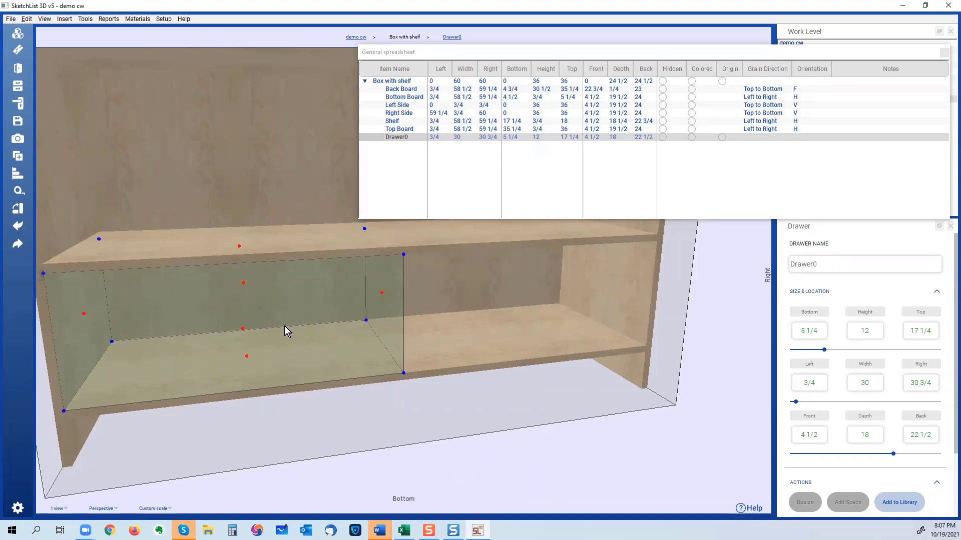
- Resize the drawer from its right side to a width of 48
click(441, 248)
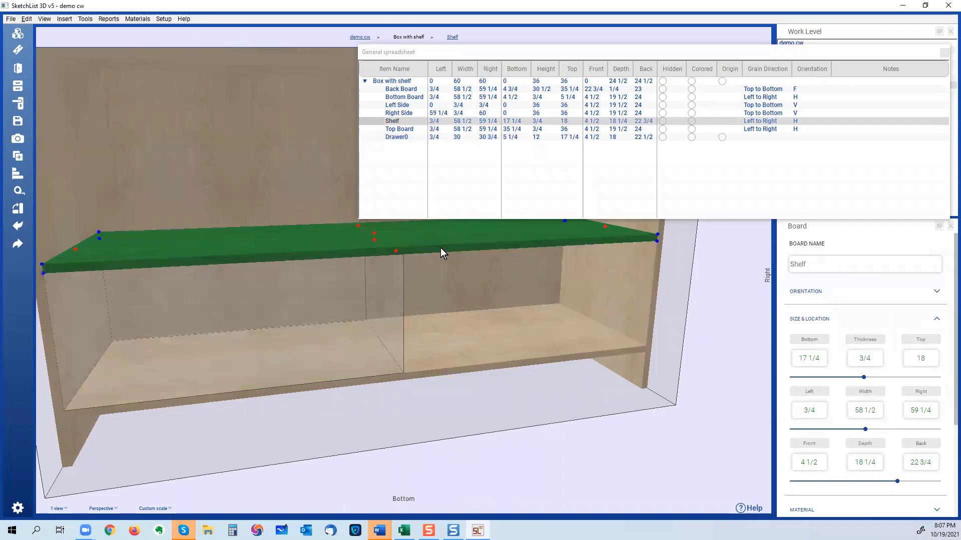
click(309, 313)
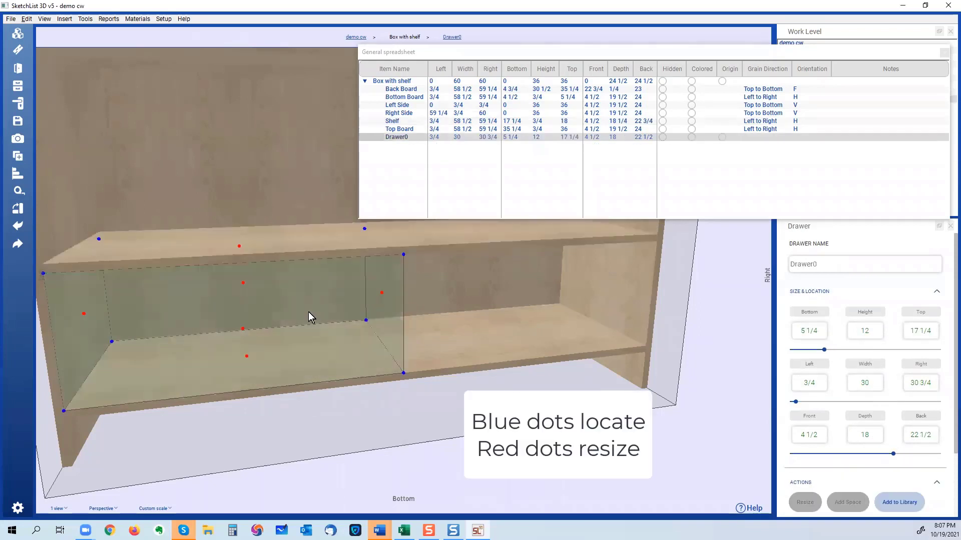
click(382, 293)
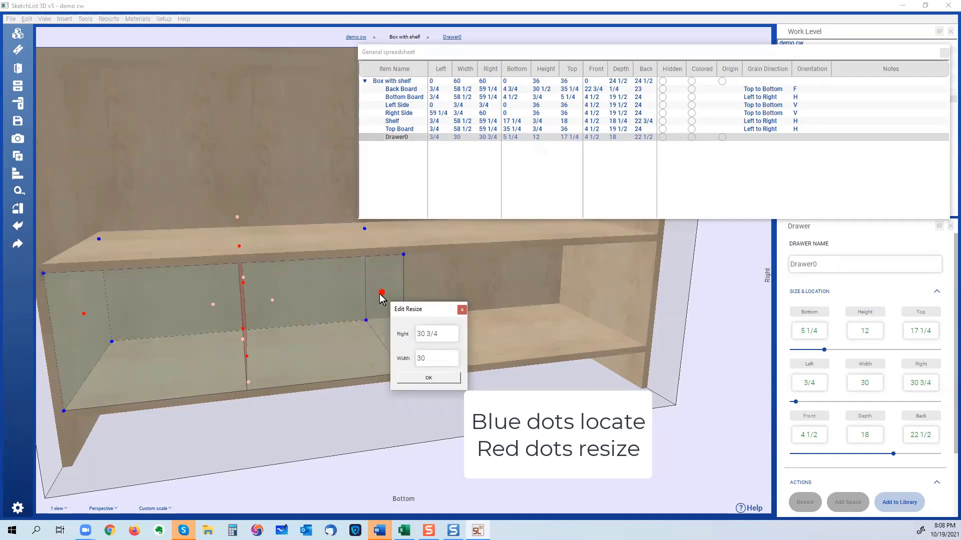
double_click(437, 359)
text(4)
text(0)
click(438, 377)
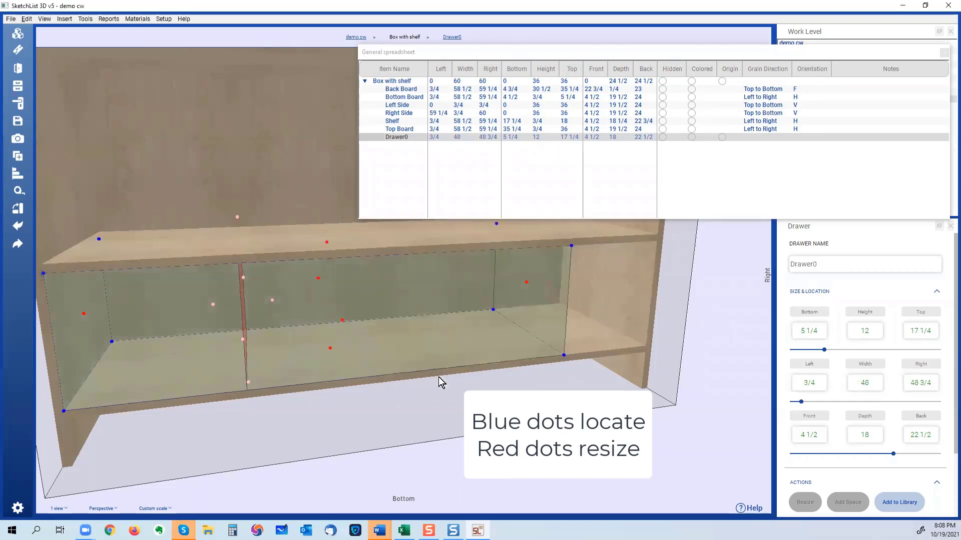
- Undo the drawer's last width change
click(375, 340)
scroll(404, 339, up, 2)
scroll(331, 329, down, 3)
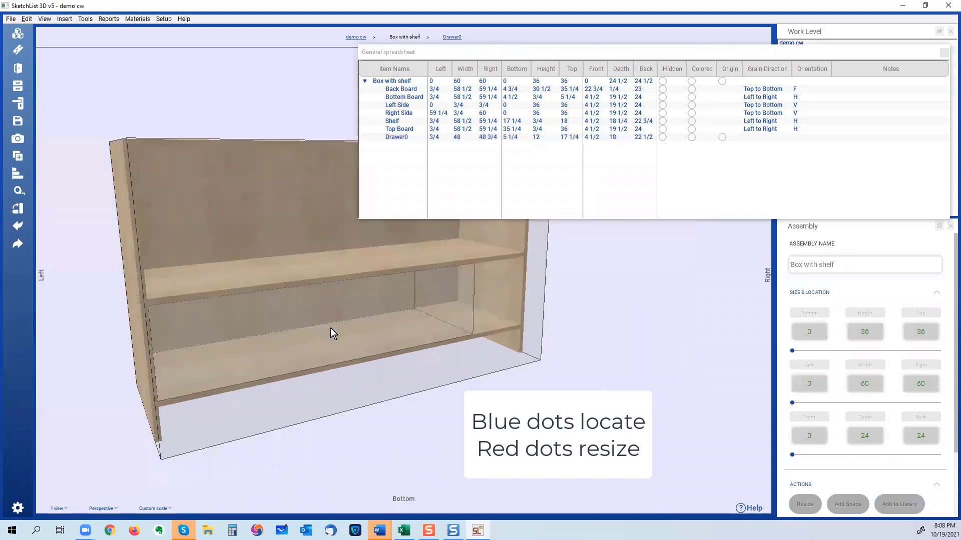
click(330, 329)
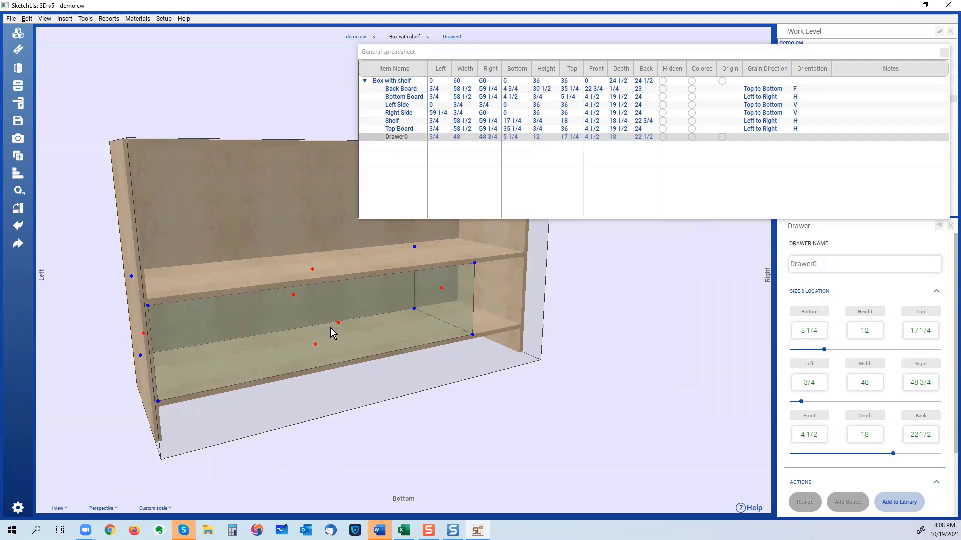
click(331, 333)
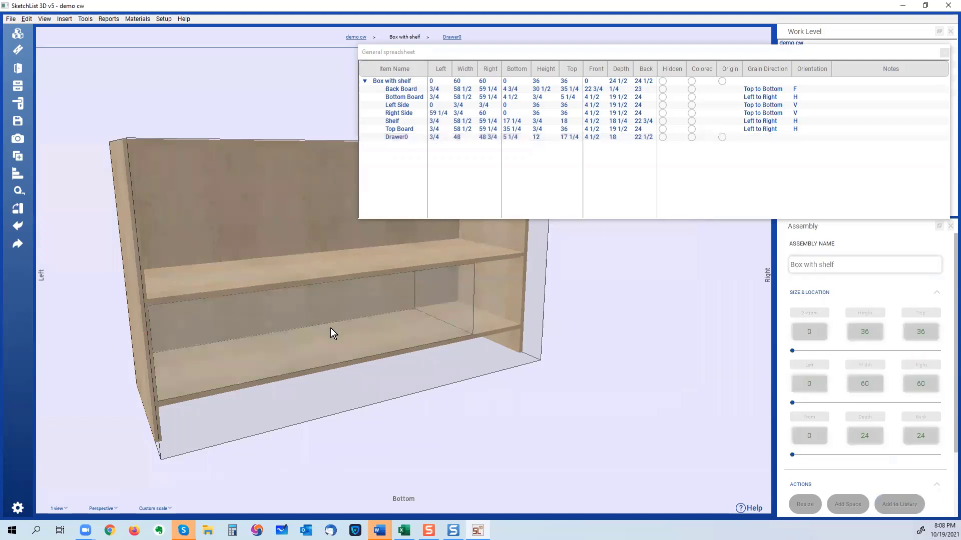
click(330, 333)
key(ctrl+z)
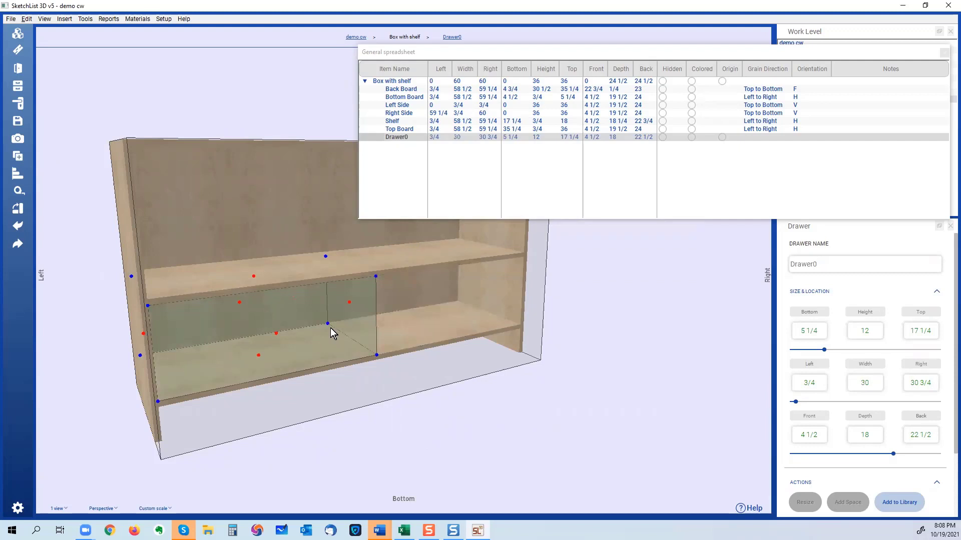
- Resize the drawer from its right side to a width of 24
click(348, 303)
double_click(408, 369)
text(2)
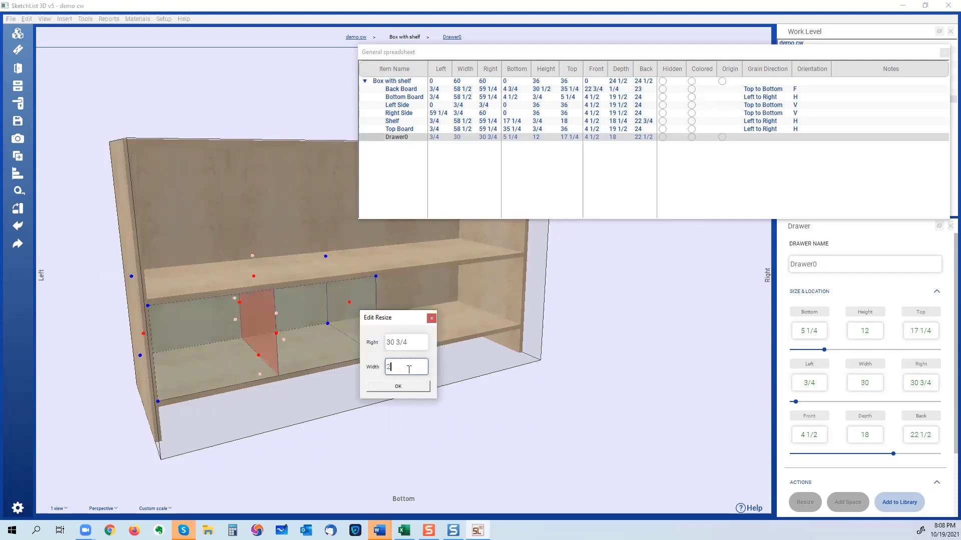
text(4)
click(405, 387)
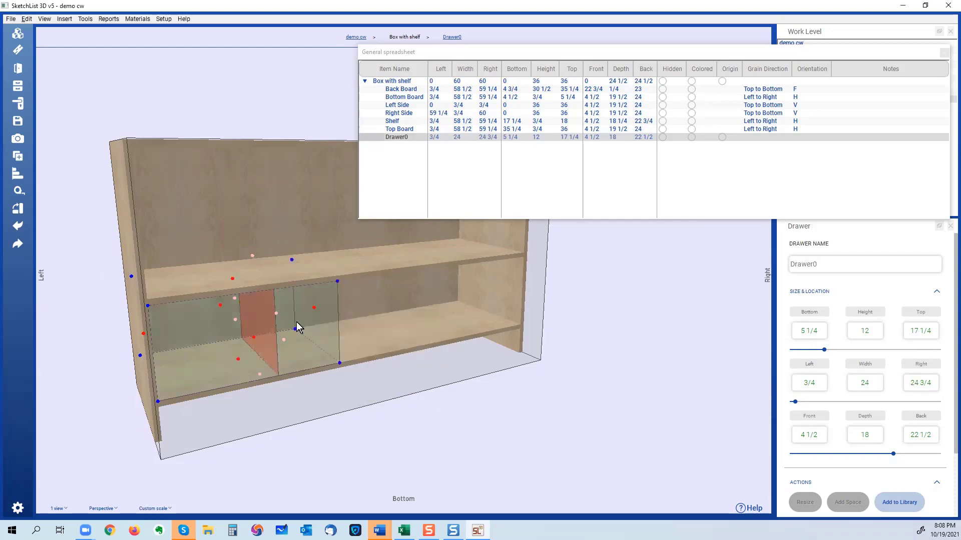
click(394, 374)
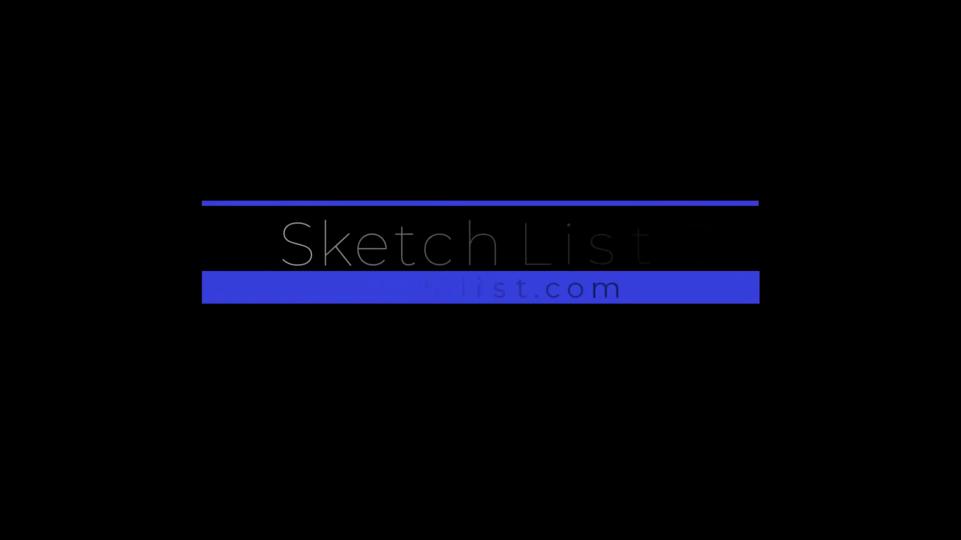